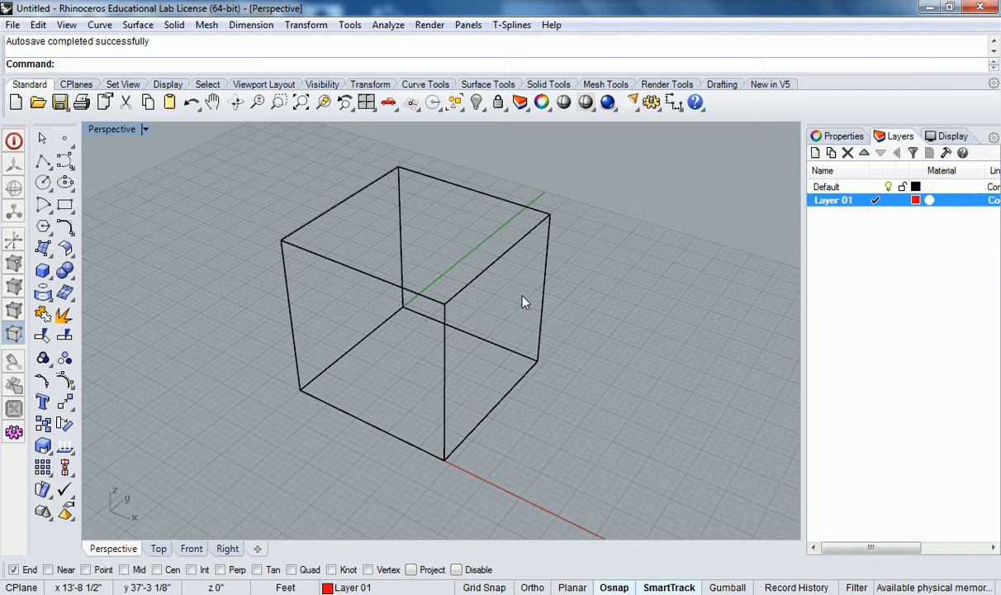
Step: Start a solid box at the black cube's rear lower corner on the grid and try absolute 24,24 as the opposite base corner
{"action": "right_click_drag", "start_coordinate": [465, 194], "coordinate": [422, 409]}
{"action": "right_click_drag", "start_coordinate": [554, 415], "coordinate": [514, 353]}
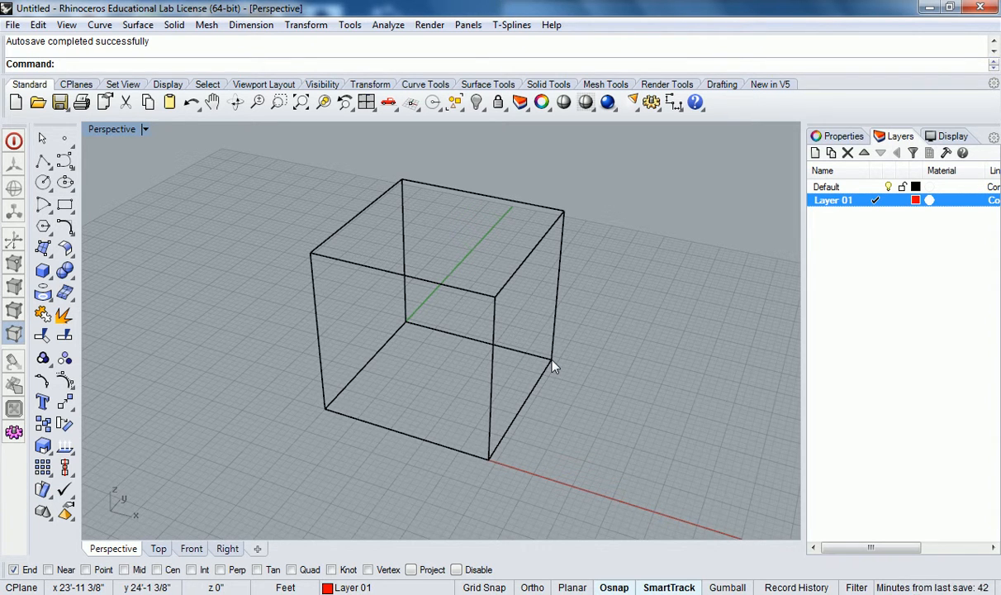
{"action": "right_click_drag", "start_coordinate": [552, 364], "coordinate": [505, 340], "text": "shift"}
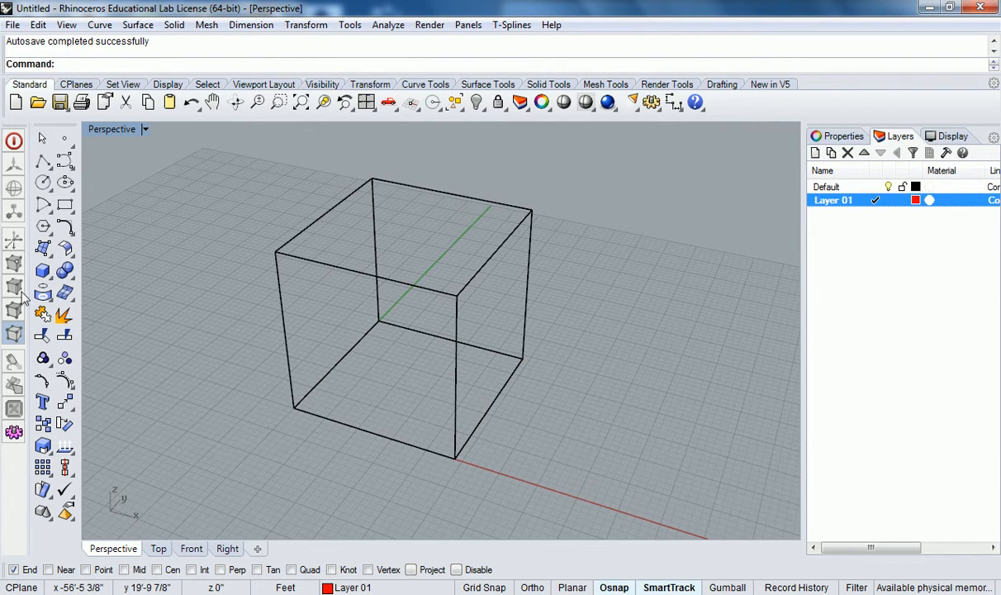
{"action": "left_click", "coordinate": [42, 270]}
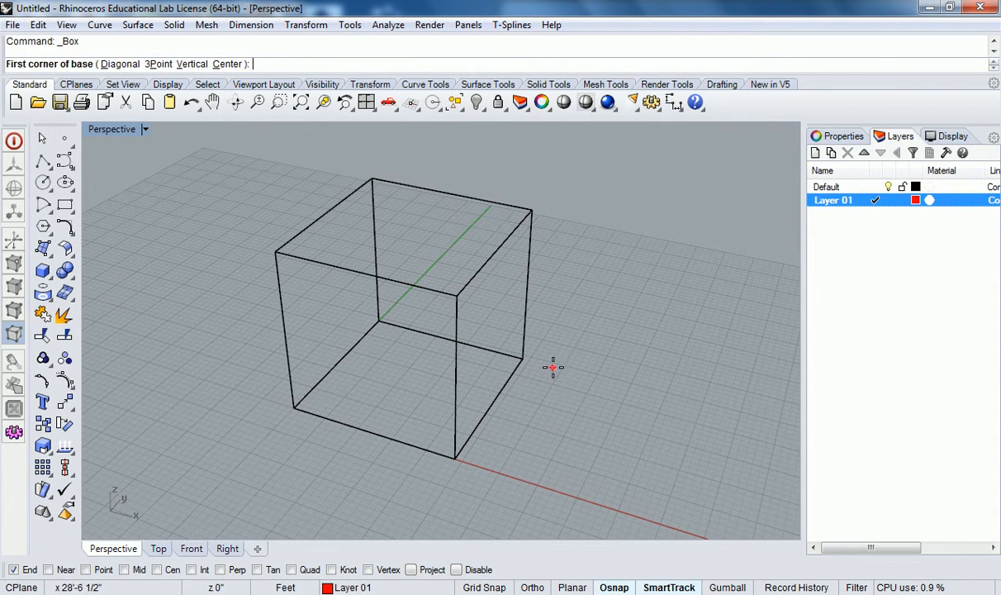
{"action": "left_click", "coordinate": [524, 359]}
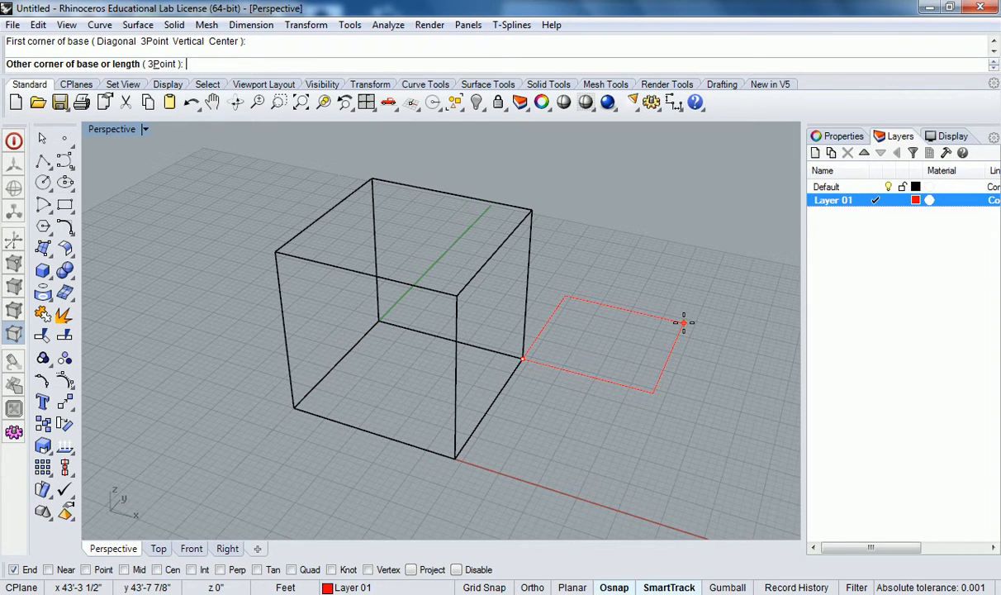
{"action": "type", "text": "24,24"}
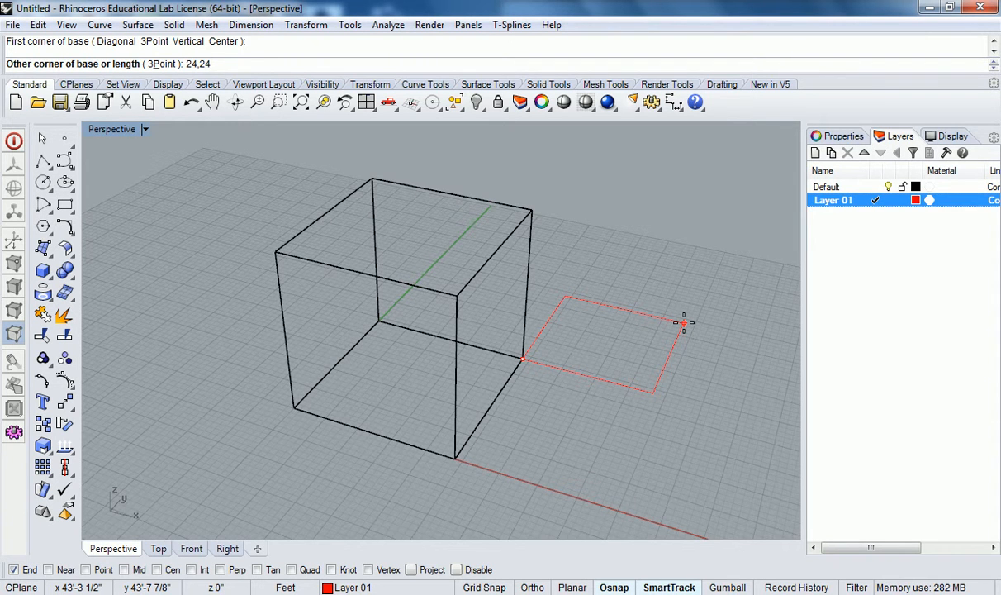
{"action": "key", "text": "Return"}
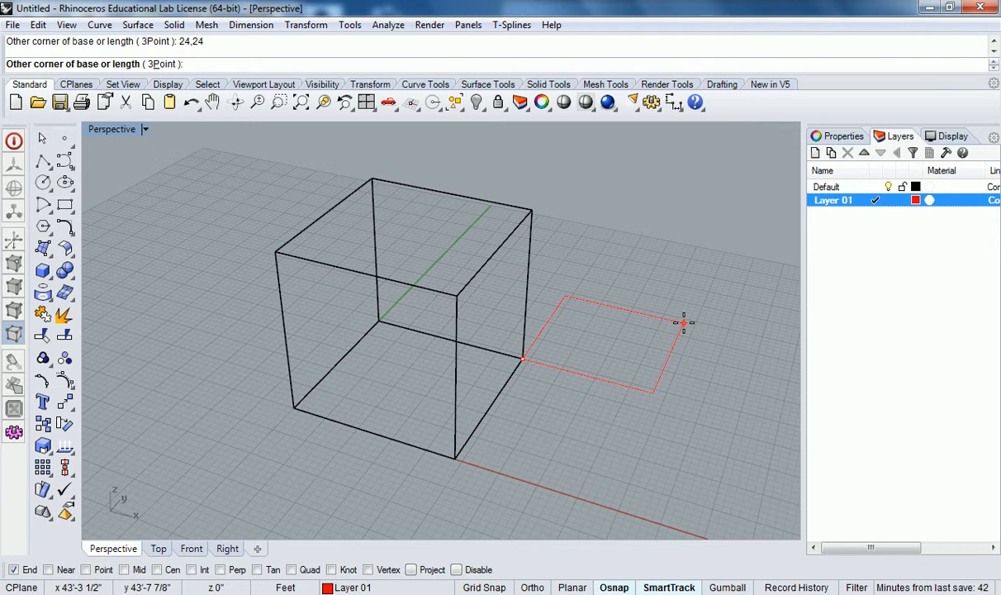
{"action": "type", "text": "@"}
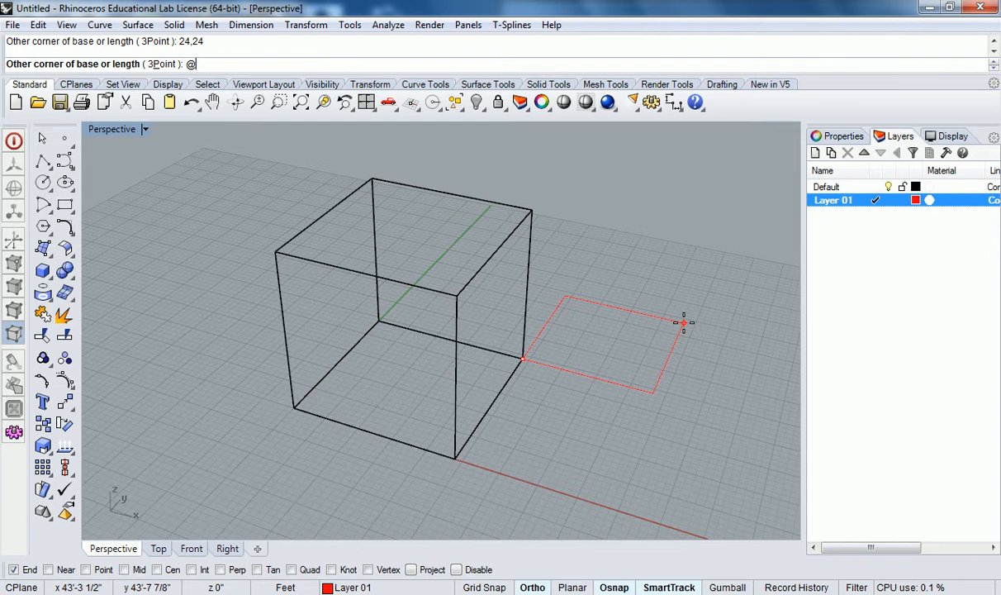
{"action": "type", "text": "24,24"}
{"action": "key", "text": "Return"}
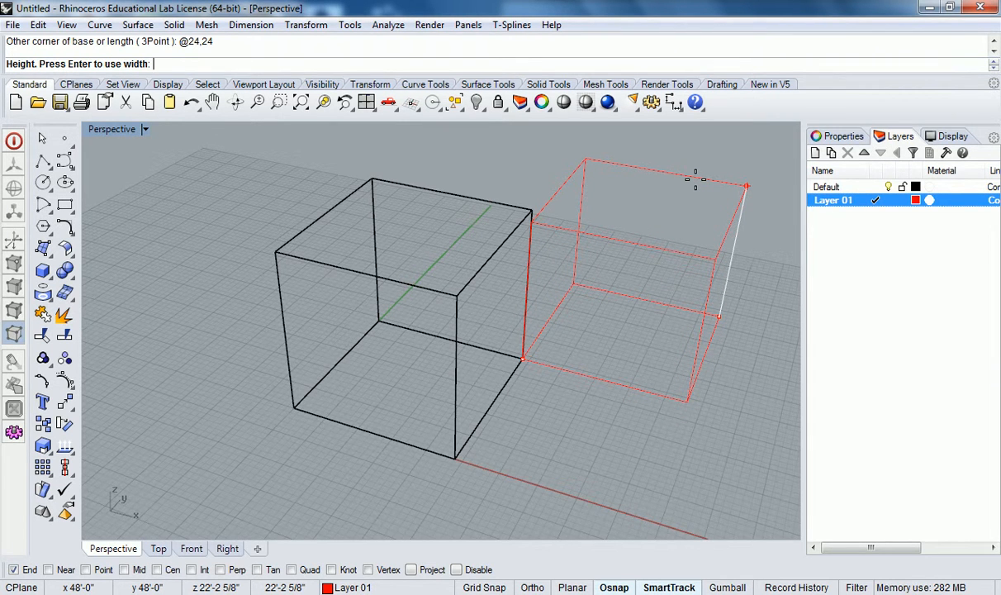
{"action": "type", "text": "24"}
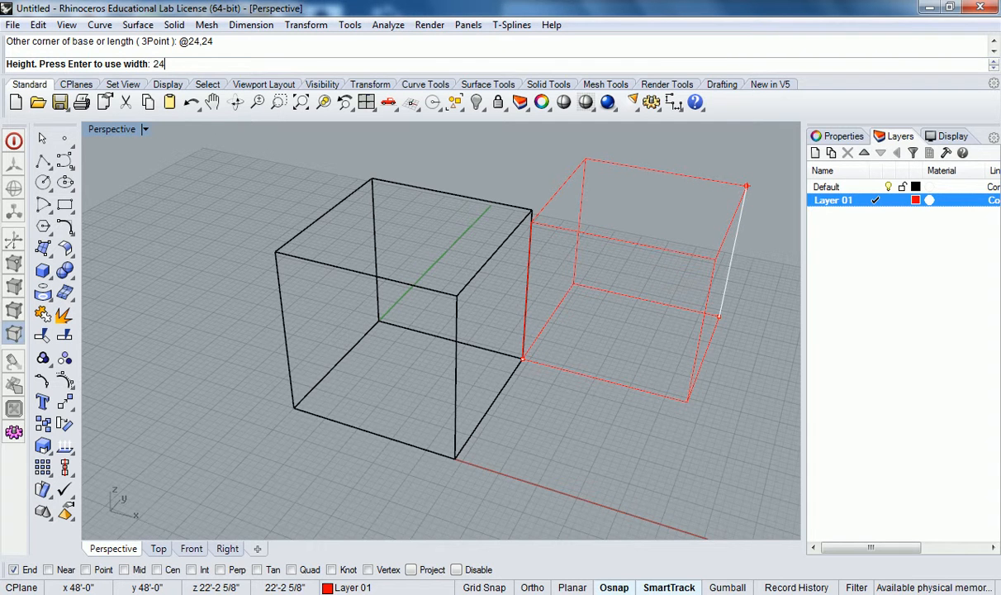
{"action": "key", "text": "Return"}
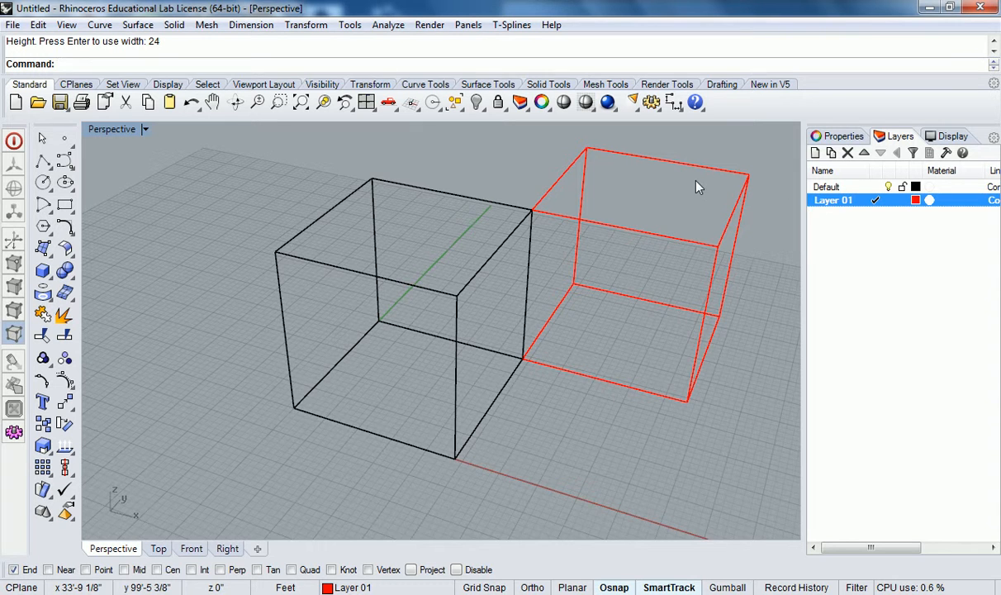
Step: Delete the red box beside the black cube
{"action": "right_click_drag", "start_coordinate": [722, 212], "coordinate": [671, 216], "text": "shift"}
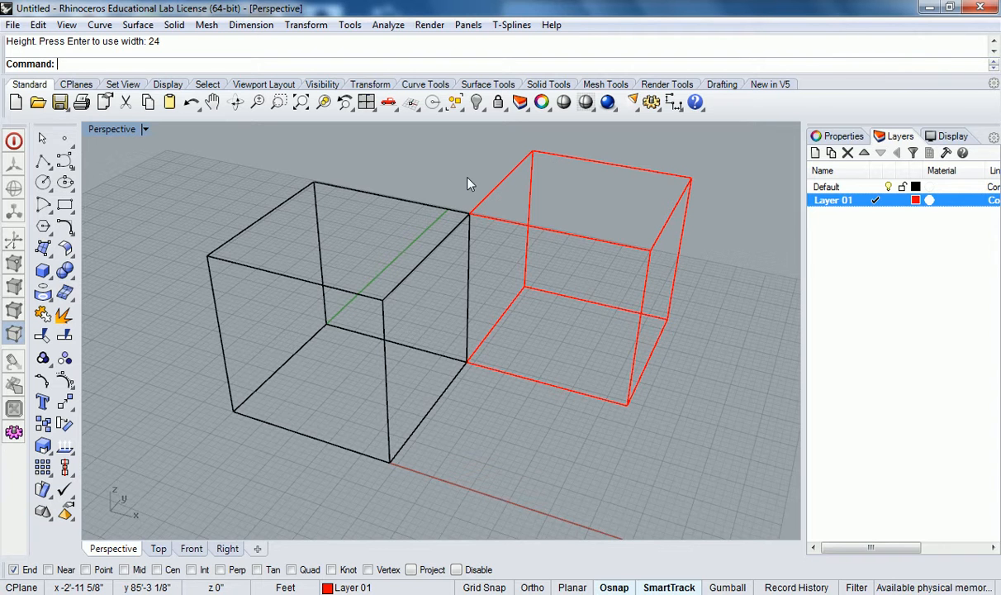
{"action": "left_click", "coordinate": [525, 269]}
{"action": "key", "text": "Delete"}
Step: Draw a box from the black cube's rear lower corner to the absolute base corner 48,48 with a height of 24
{"action": "left_click", "coordinate": [42, 266]}
{"action": "left_click", "coordinate": [477, 357]}
{"action": "type", "text": "48,48"}
{"action": "key", "text": "Return"}
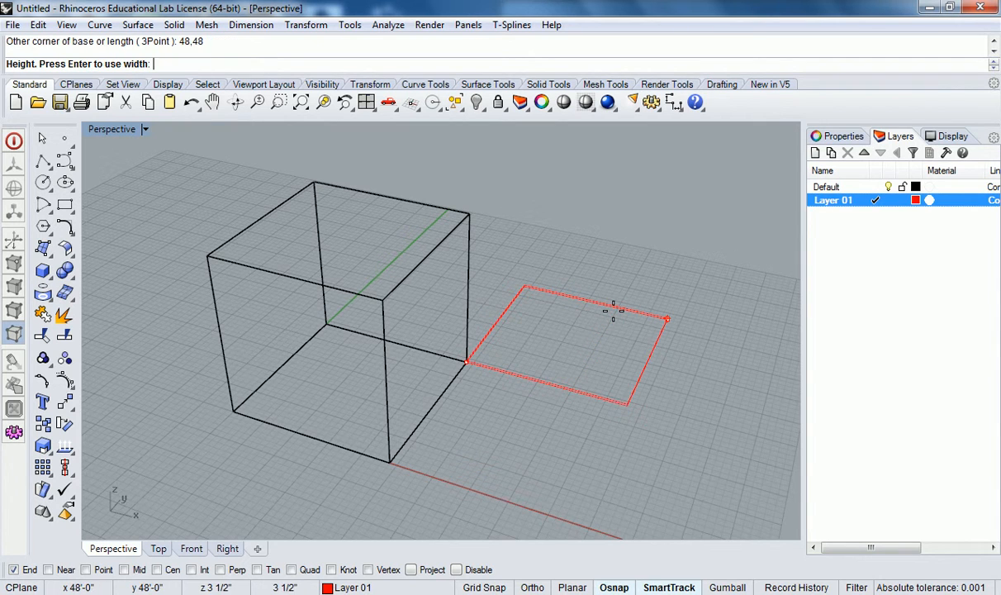
{"action": "type", "text": "24"}
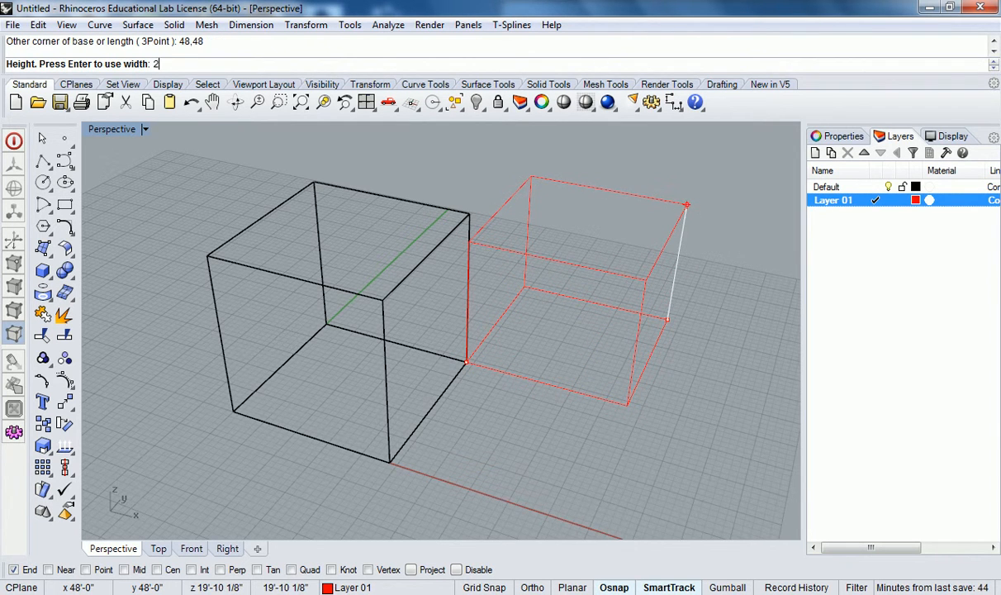
{"action": "key", "text": "Return"}
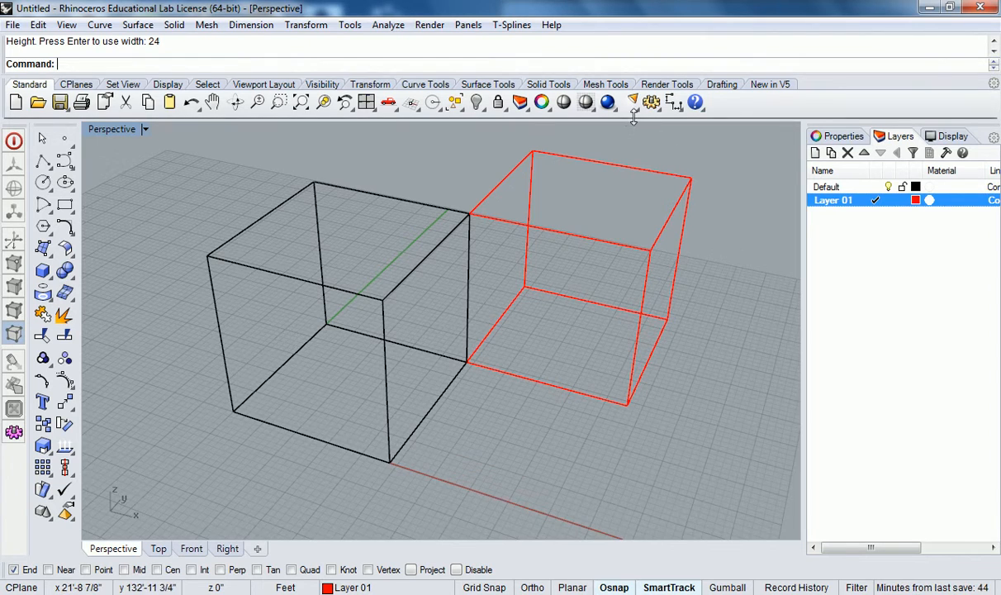
Step: Select both boxes and move them together well off the construction grid
{"action": "scroll", "coordinate": [601, 214], "scroll_direction": "down", "scroll_amount": 6}
{"action": "right_click_drag", "start_coordinate": [667, 197], "coordinate": [393, 384]}
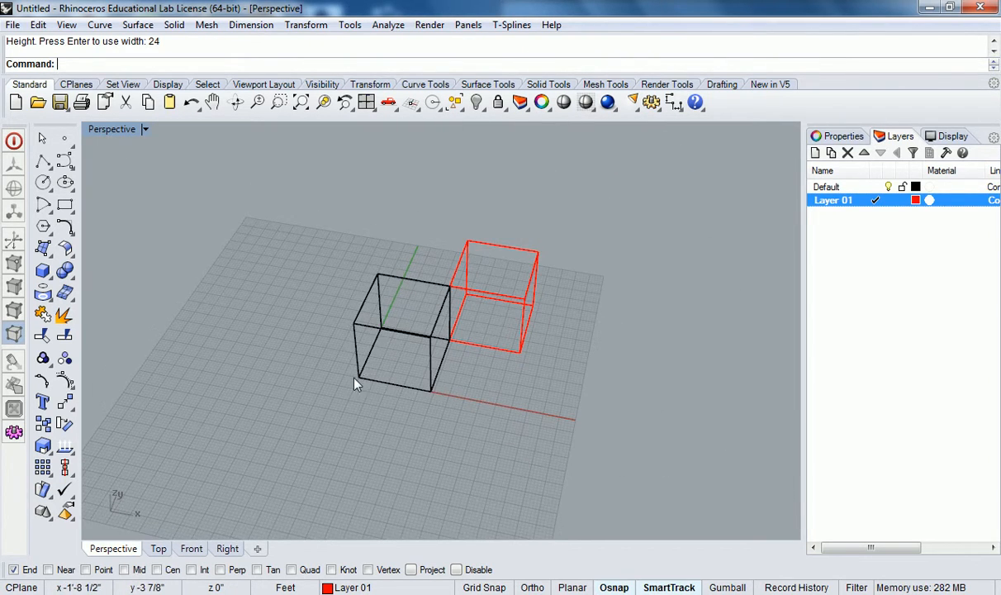
{"action": "left_click", "coordinate": [360, 383]}
{"action": "left_click_drag", "start_coordinate": [612, 210], "coordinate": [353, 364]}
{"action": "scroll", "coordinate": [396, 331], "scroll_direction": "down", "scroll_amount": 5}
{"action": "left_click_drag", "start_coordinate": [396, 330], "coordinate": [578, 266]}
{"action": "left_click", "coordinate": [545, 342]}
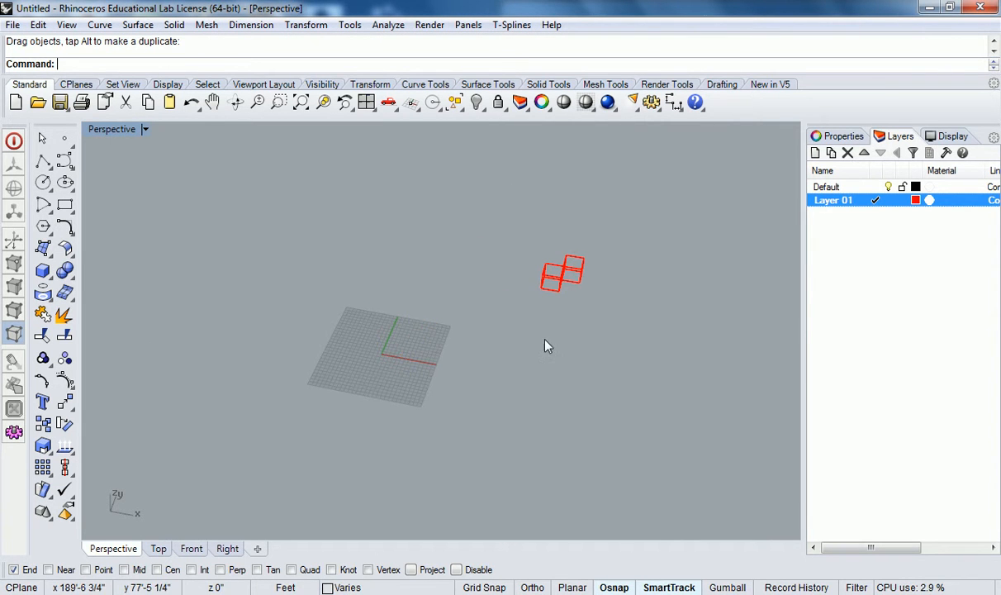
Step: Undo the move of the two boxes and clear the selection
{"action": "scroll", "coordinate": [562, 303], "scroll_direction": "up", "scroll_amount": 2}
{"action": "scroll", "coordinate": [578, 314], "scroll_direction": "up", "scroll_amount": 3}
{"action": "left_click", "coordinate": [536, 307]}
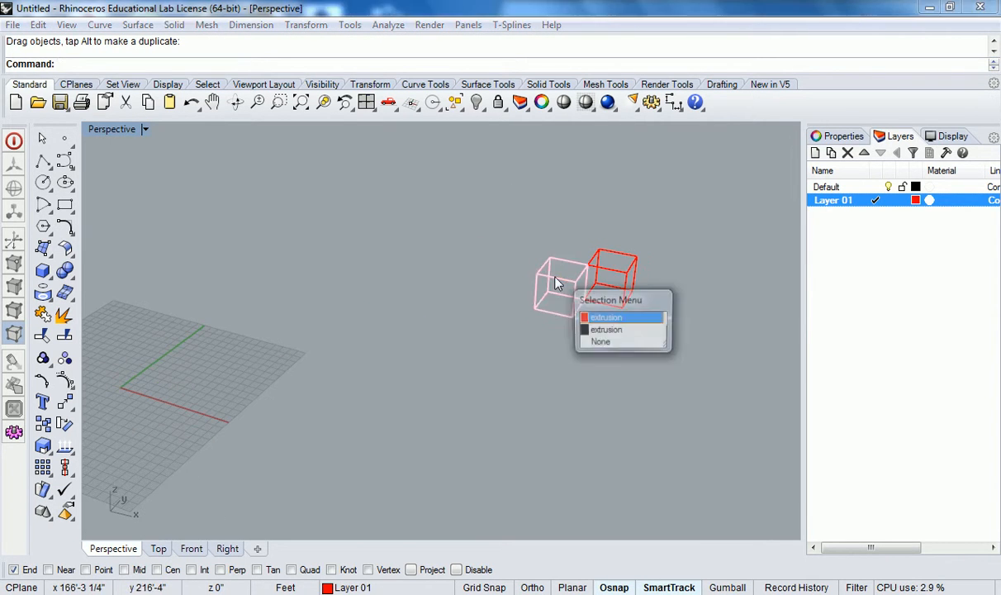
{"action": "left_click", "coordinate": [531, 319]}
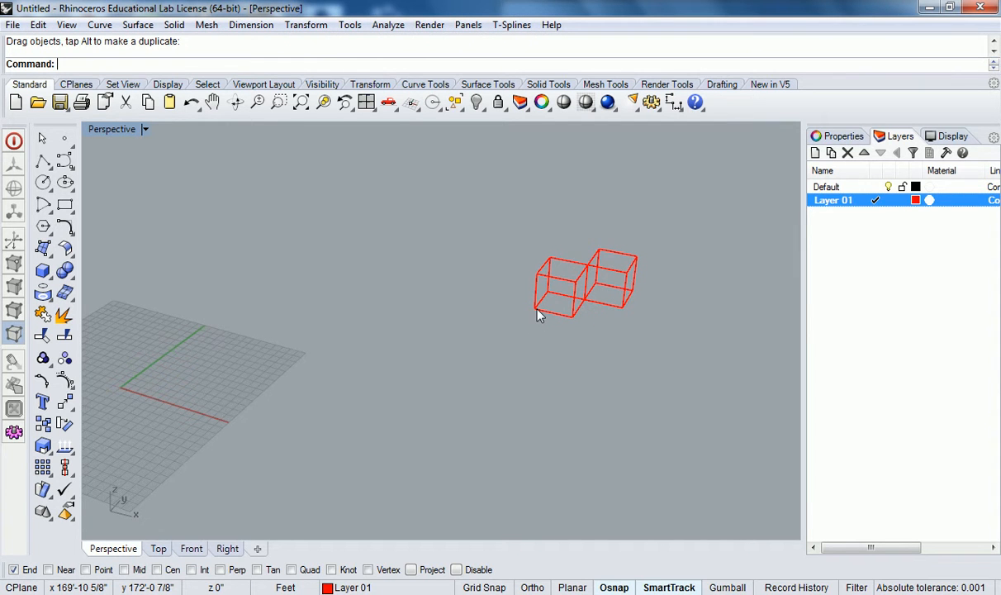
{"action": "scroll", "coordinate": [538, 316], "scroll_direction": "down", "scroll_amount": 3}
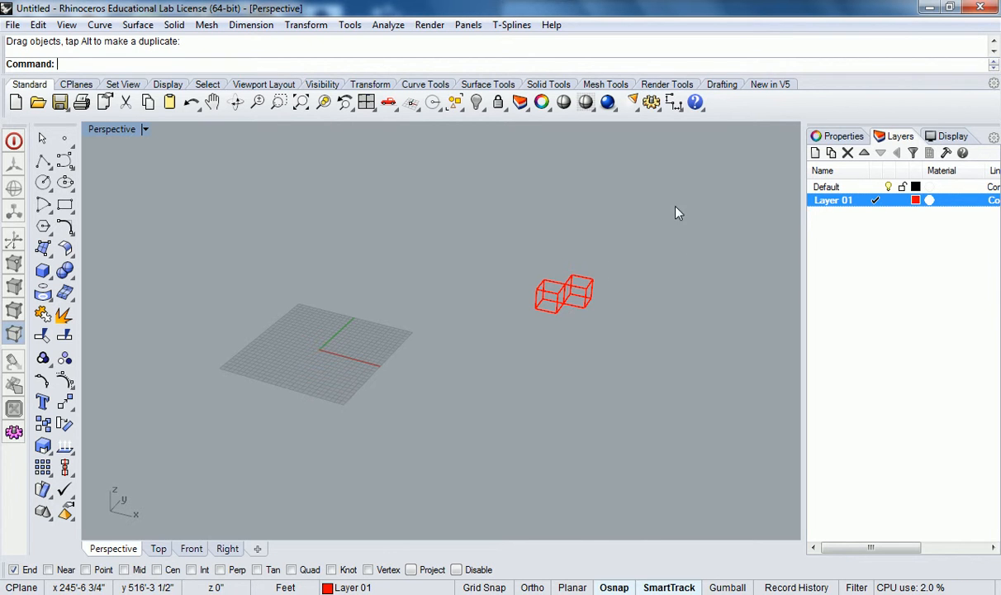
{"action": "left_click_drag", "start_coordinate": [676, 213], "coordinate": [519, 359]}
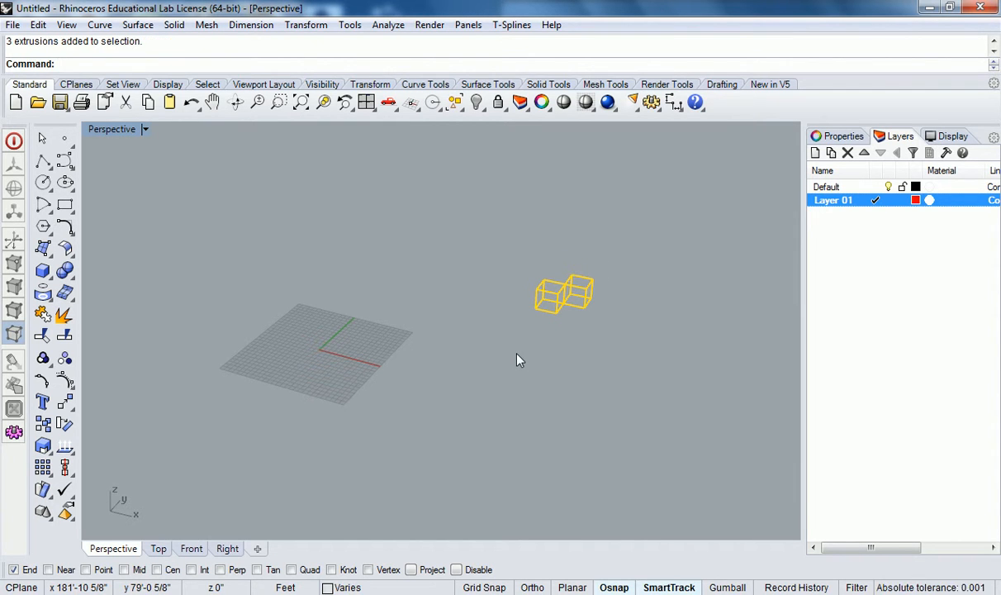
{"action": "key", "text": "ctrl+z"}
{"action": "key", "text": "Escape"}
Step: Delete the red box that touches the black cube's corner
{"action": "scroll", "coordinate": [347, 351], "scroll_direction": "up", "scroll_amount": 5}
{"action": "right_click_drag", "start_coordinate": [335, 349], "coordinate": [542, 290]}
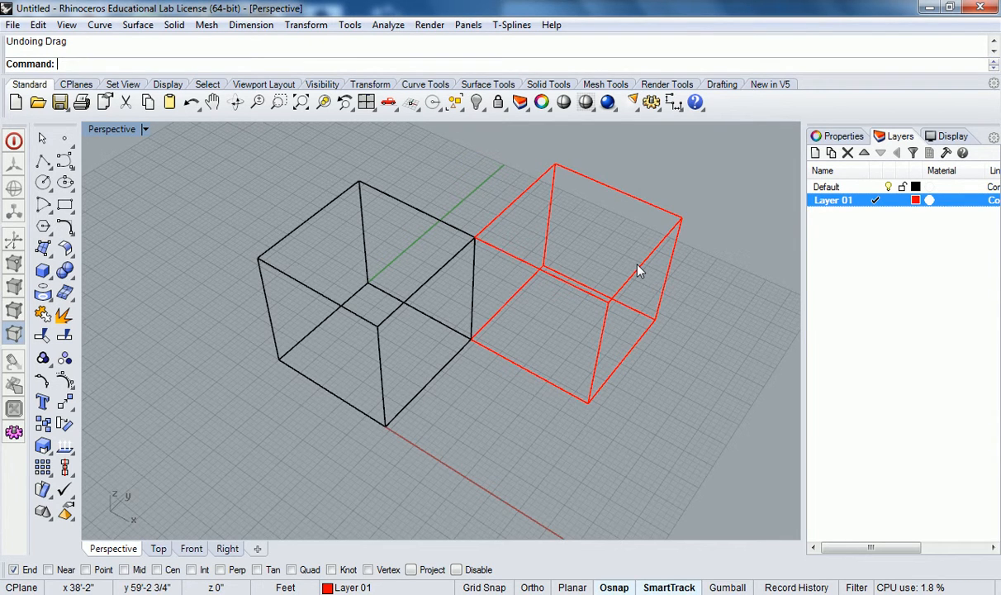
{"action": "left_click", "coordinate": [638, 271]}
{"action": "key", "text": "Delete"}
Step: Draw a line from a free point off the grid beyond the cube to the relative end point @5',5',10'
{"action": "scroll", "coordinate": [631, 285], "scroll_direction": "down", "scroll_amount": 4}
{"action": "right_click_drag", "start_coordinate": [458, 411], "coordinate": [585, 326]}
{"action": "scroll", "coordinate": [497, 301], "scroll_direction": "up", "scroll_amount": 5}
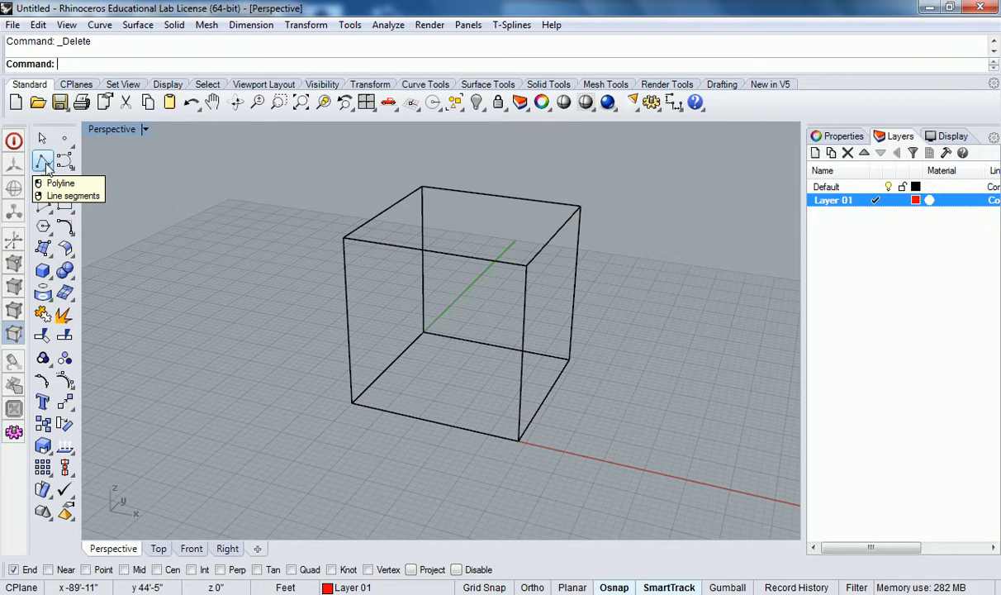
{"action": "right_click_drag", "start_coordinate": [569, 324], "coordinate": [574, 378]}
{"action": "type", "text": "Line"}
{"action": "key", "text": "Return"}
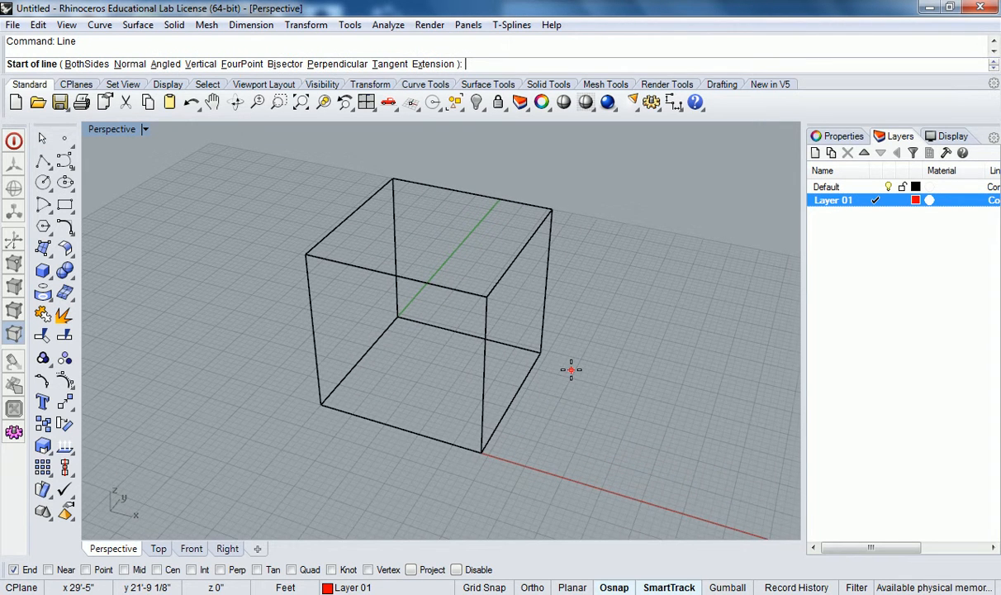
{"action": "scroll", "coordinate": [571, 369], "scroll_direction": "down", "scroll_amount": 5}
{"action": "right_click_drag", "start_coordinate": [666, 333], "coordinate": [602, 326]}
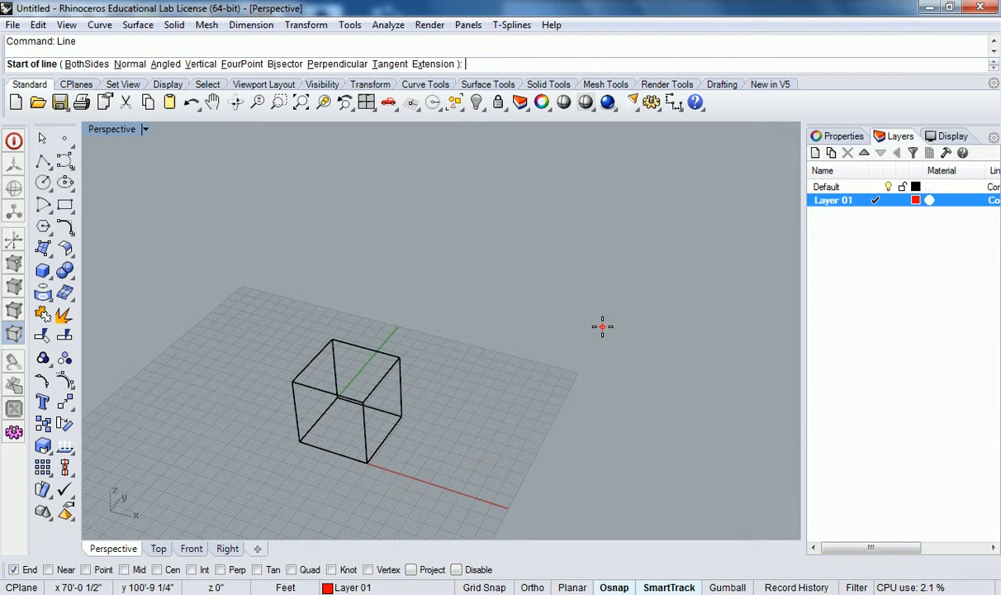
{"action": "left_click", "coordinate": [604, 261]}
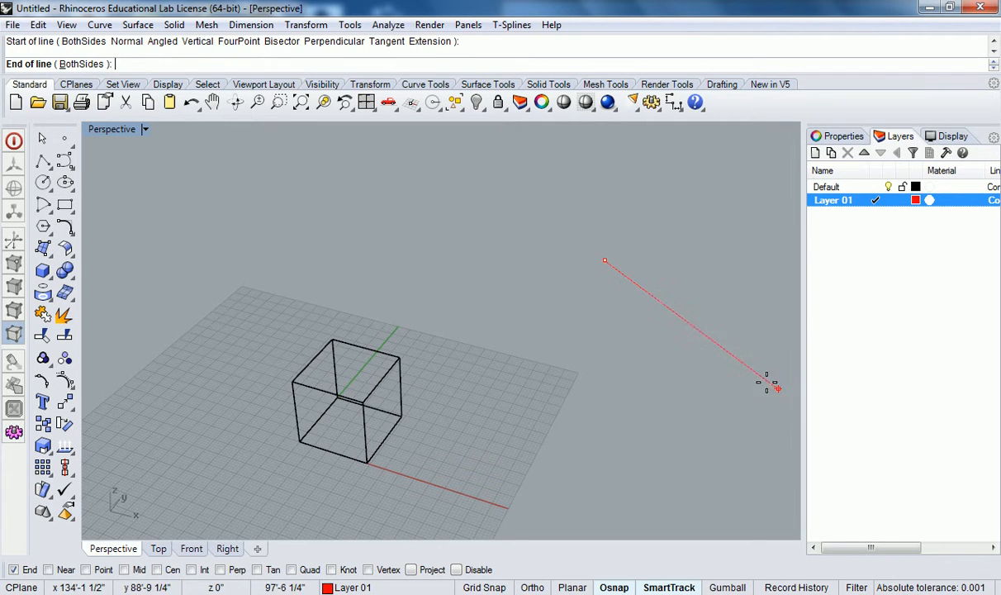
{"action": "right_click_drag", "start_coordinate": [722, 339], "coordinate": [615, 425], "text": "shift"}
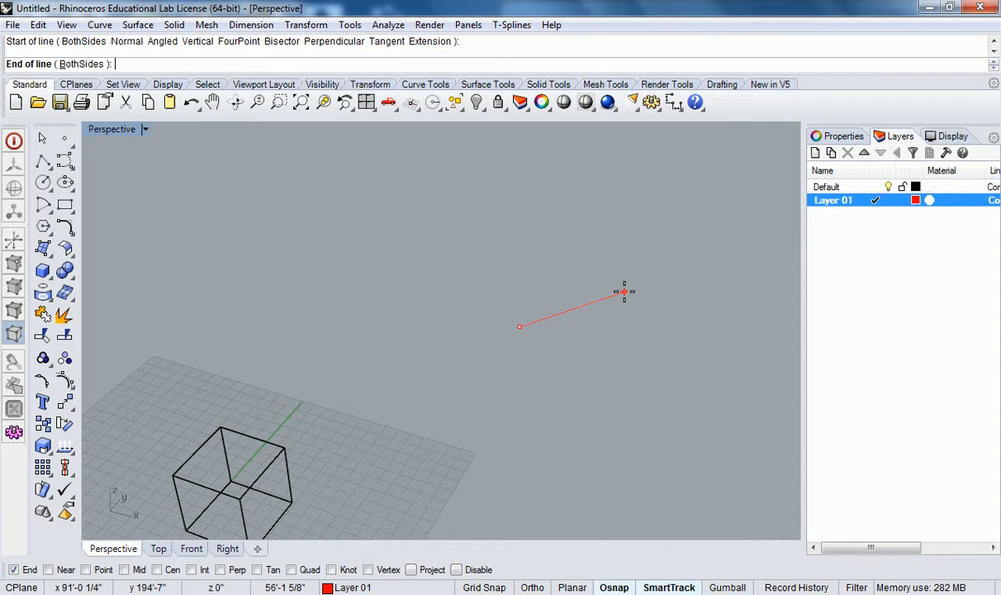
{"action": "type", "text": "@5',1"}
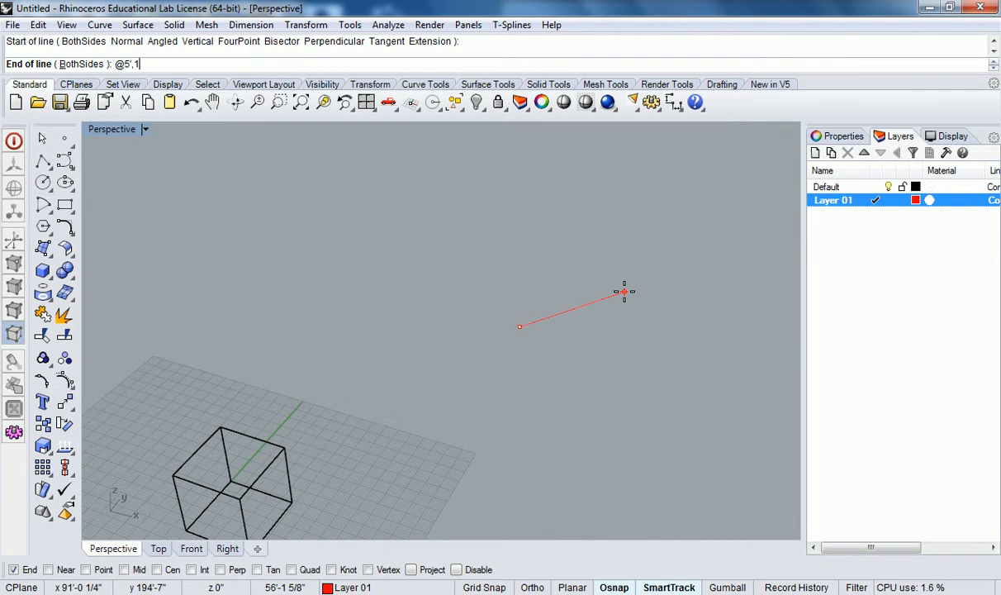
{"action": "key", "text": "BackSpace"}
{"action": "type", "text": "5',10'"}
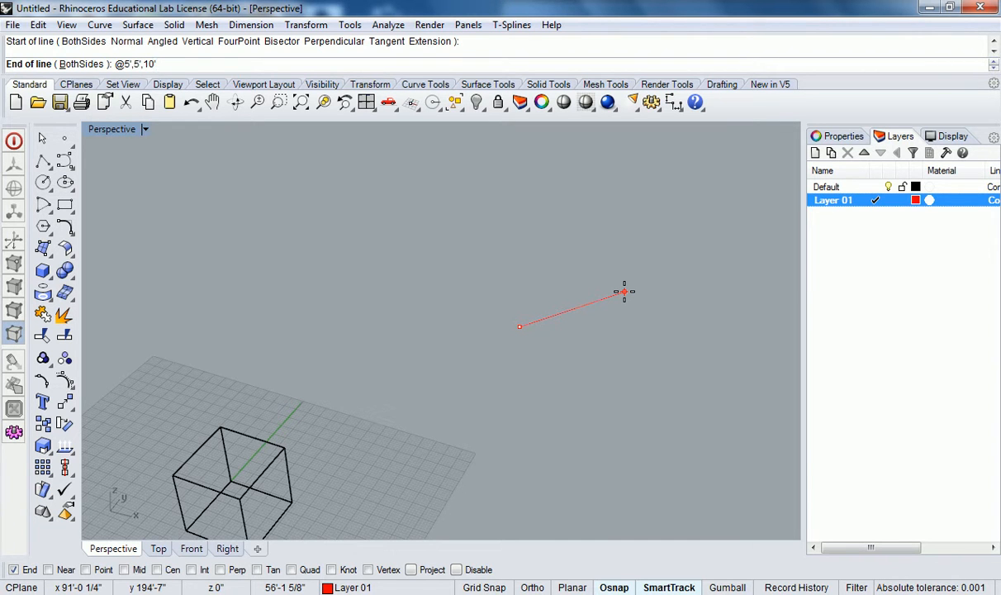
{"action": "key", "text": "Return"}
Step: Switch to the four-viewport layout and examine the new line in the Top, Front and Right views
{"action": "right_click_drag", "start_coordinate": [554, 311], "coordinate": [413, 272]}
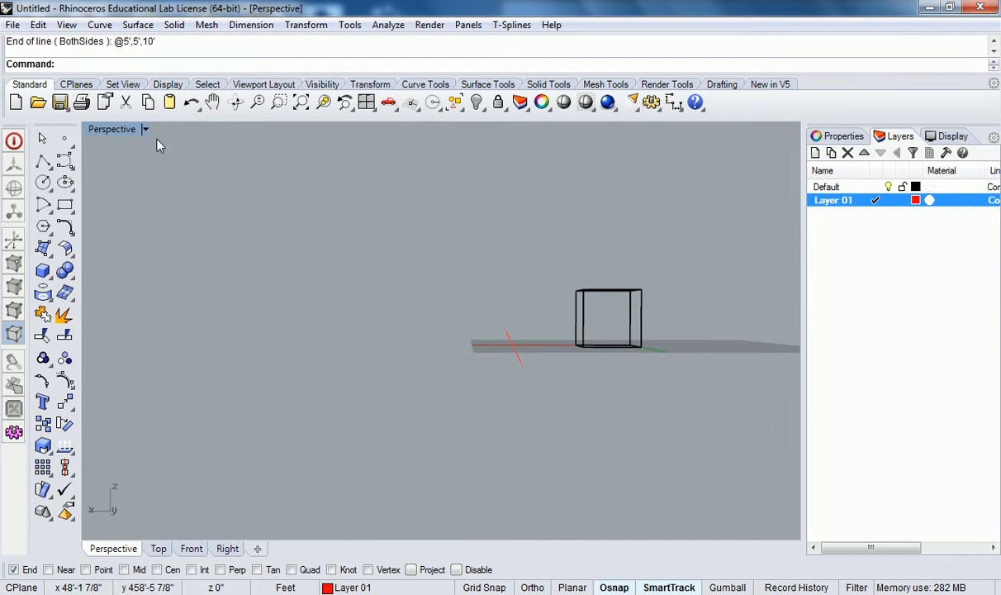
{"action": "double_click", "coordinate": [110, 129]}
{"action": "right_click_drag", "start_coordinate": [338, 250], "coordinate": [168, 242]}
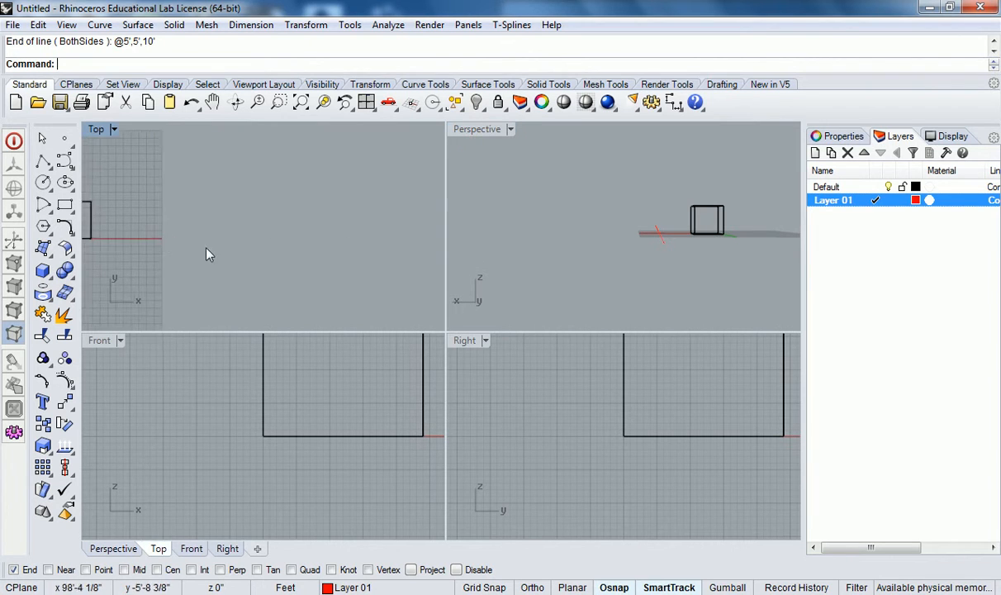
{"action": "scroll", "coordinate": [156, 238], "scroll_direction": "down", "scroll_amount": 8}
{"action": "right_click_drag", "start_coordinate": [218, 186], "coordinate": [277, 299]}
{"action": "scroll", "coordinate": [278, 254], "scroll_direction": "up", "scroll_amount": 6}
{"action": "scroll", "coordinate": [286, 254], "scroll_direction": "down", "scroll_amount": 12}
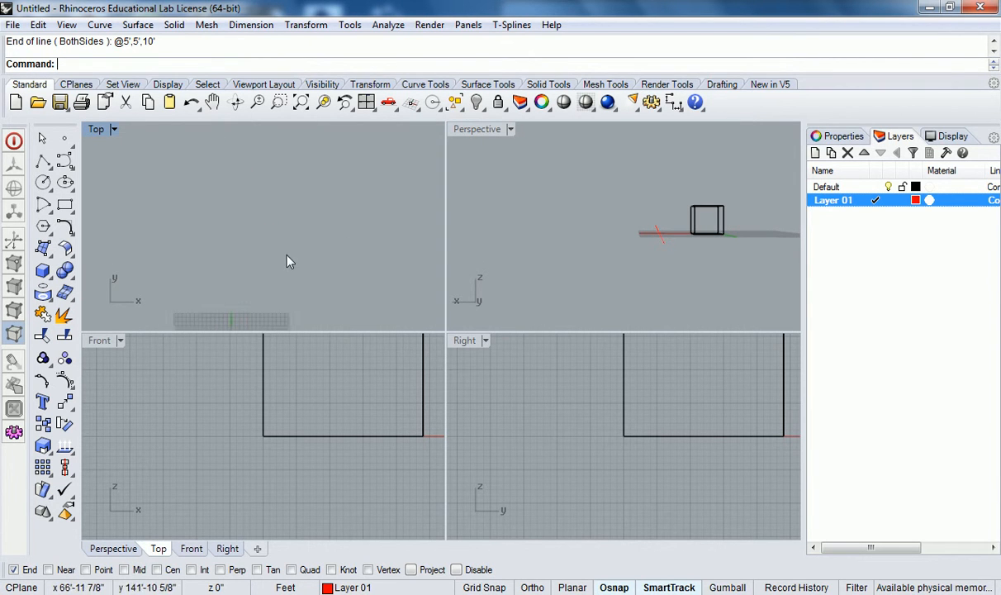
{"action": "scroll", "coordinate": [397, 392], "scroll_direction": "down", "scroll_amount": 20}
{"action": "right_click_drag", "start_coordinate": [418, 381], "coordinate": [332, 400]}
{"action": "scroll", "coordinate": [335, 404], "scroll_direction": "up", "scroll_amount": 8}
{"action": "scroll", "coordinate": [685, 397], "scroll_direction": "down", "scroll_amount": 3}
{"action": "right_click_drag", "start_coordinate": [697, 393], "coordinate": [577, 451]}
{"action": "scroll", "coordinate": [628, 430], "scroll_direction": "down", "scroll_amount": 10}
{"action": "scroll", "coordinate": [308, 275], "scroll_direction": "up", "scroll_amount": 2}
{"action": "scroll", "coordinate": [292, 217], "scroll_direction": "up", "scroll_amount": 8}
{"action": "scroll", "coordinate": [274, 239], "scroll_direction": "up", "scroll_amount": 5}
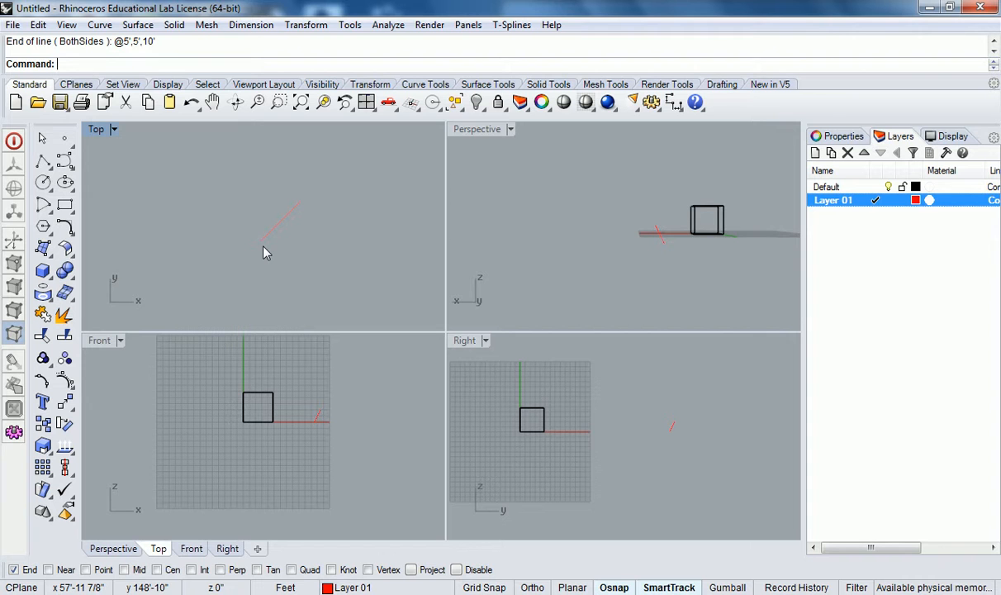
Step: Enable projected object snapping and measure the red line's horizontal X offset from its lower endpoint in the Top view
{"action": "left_click", "coordinate": [410, 569]}
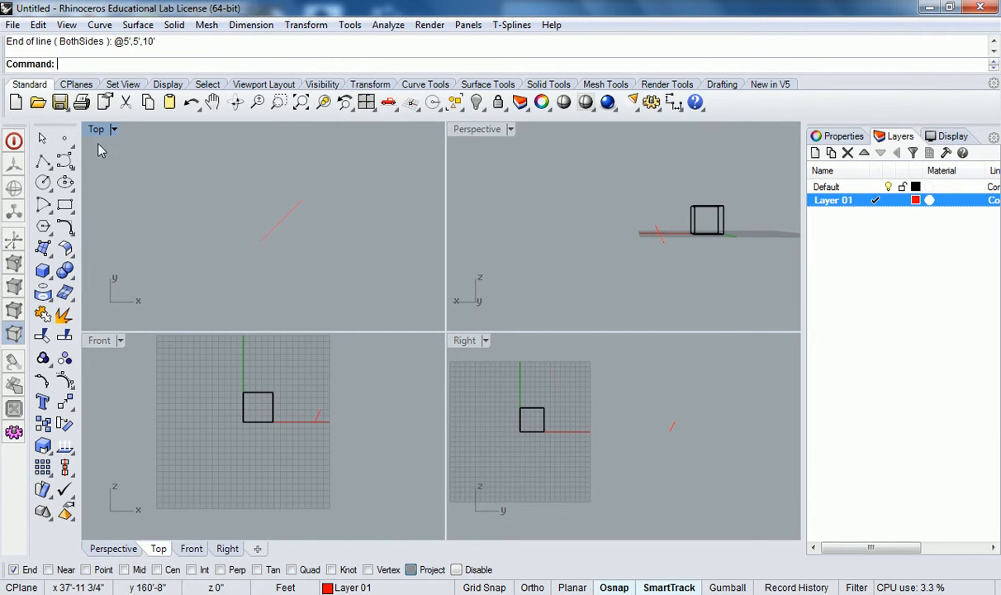
{"action": "type", "text": "Dis"}
{"action": "key", "text": "Return"}
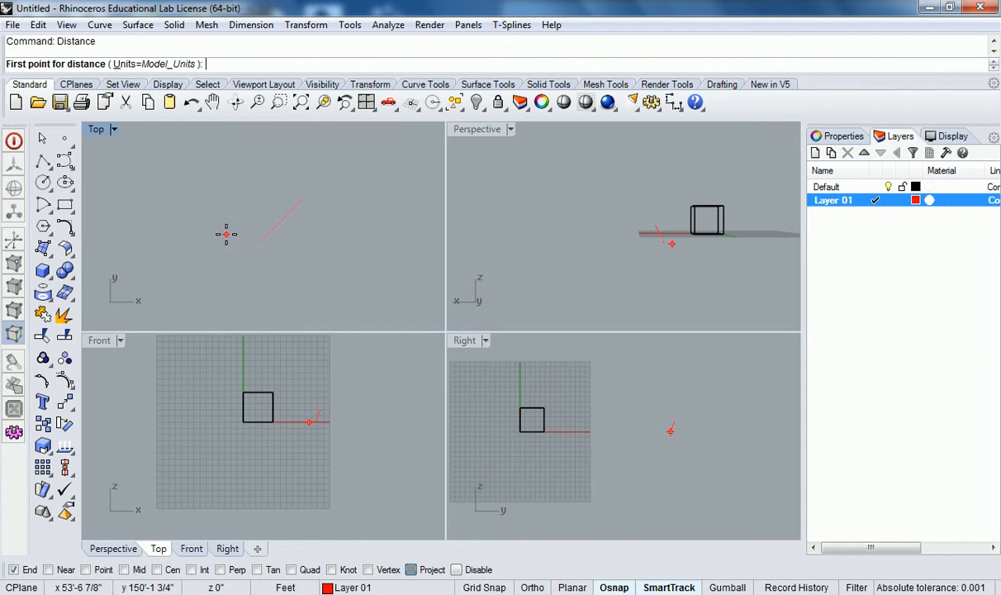
{"action": "left_click", "coordinate": [261, 242]}
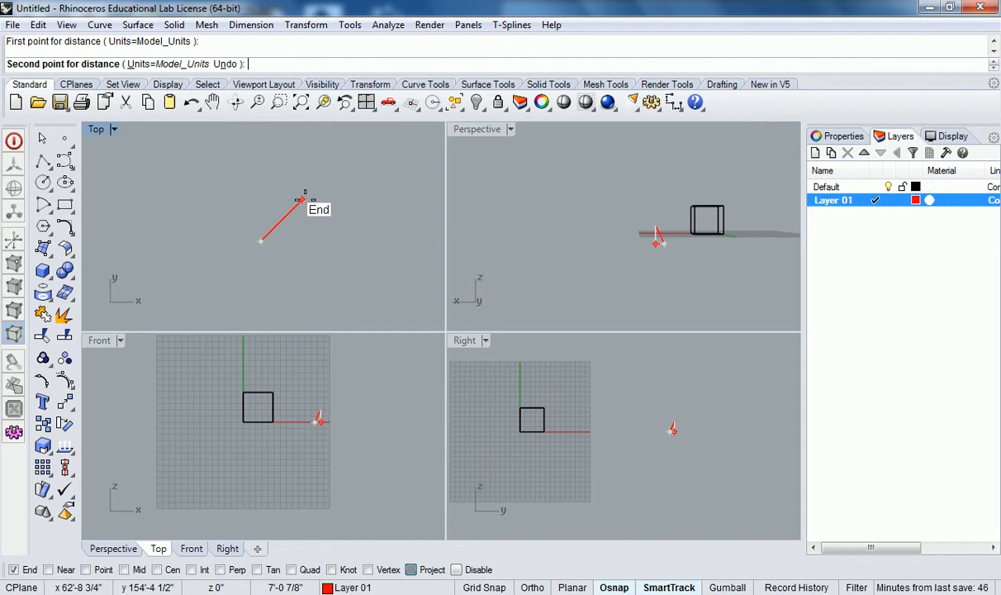
{"action": "left_click", "coordinate": [303, 243]}
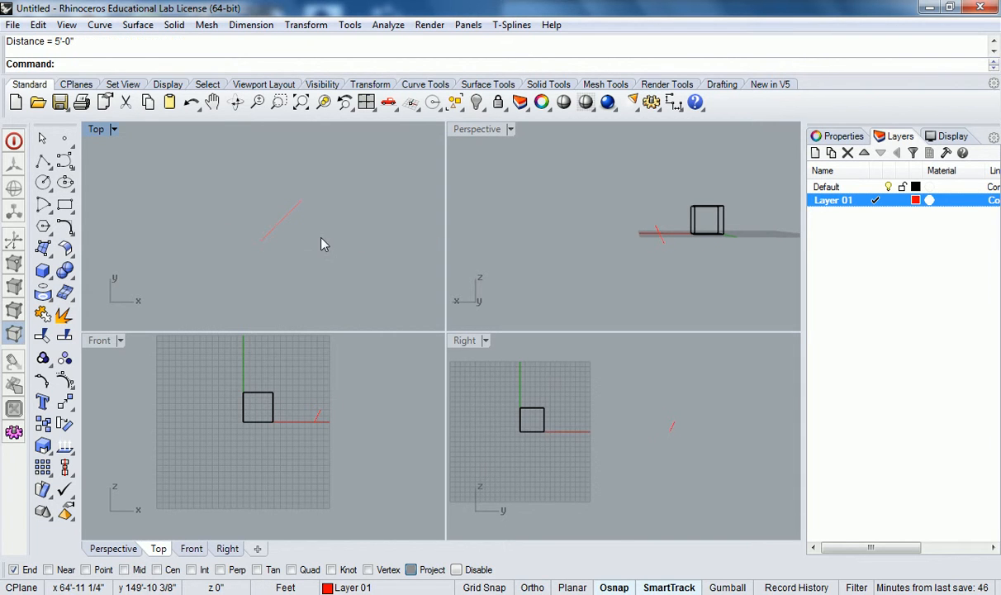
Step: Delete the red 3D line so that only the cube geometry is left
{"action": "right_click_drag", "start_coordinate": [659, 261], "coordinate": [732, 252]}
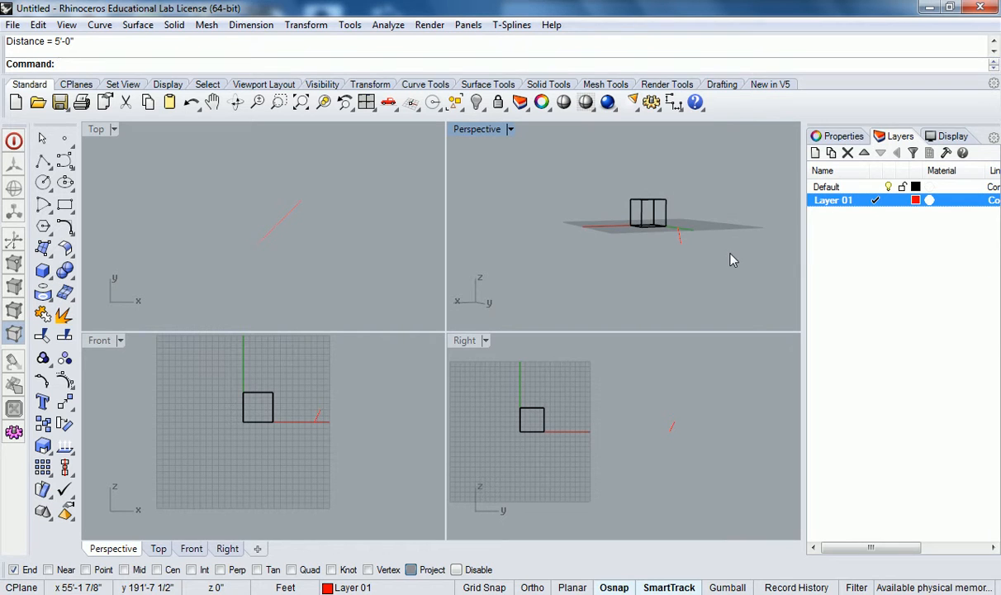
{"action": "left_click", "coordinate": [683, 238]}
{"action": "key", "text": "Delete"}
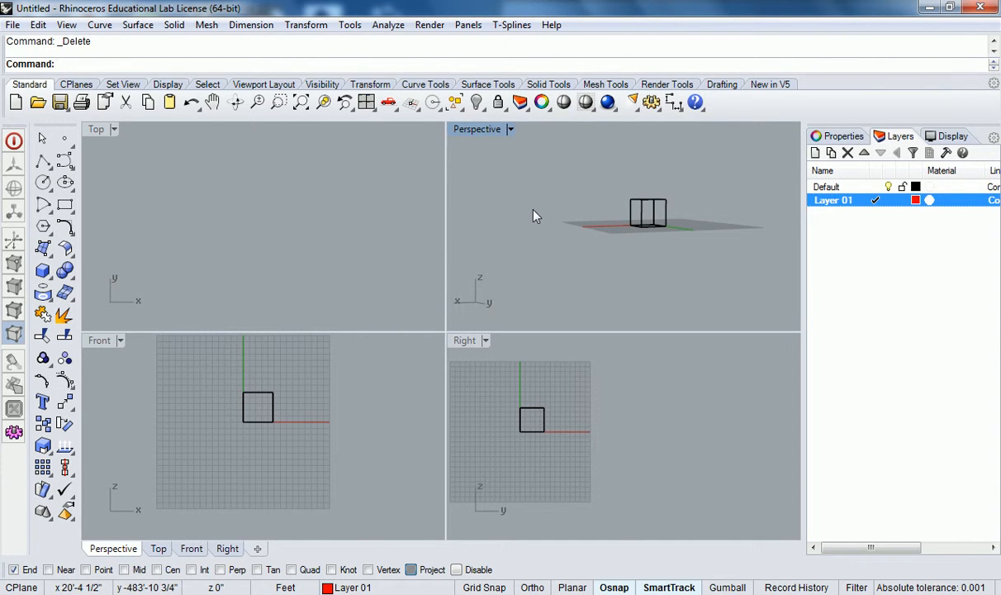
{"action": "right_click_drag", "start_coordinate": [533, 216], "coordinate": [669, 226]}
{"action": "scroll", "coordinate": [671, 202], "scroll_direction": "up", "scroll_amount": 3}
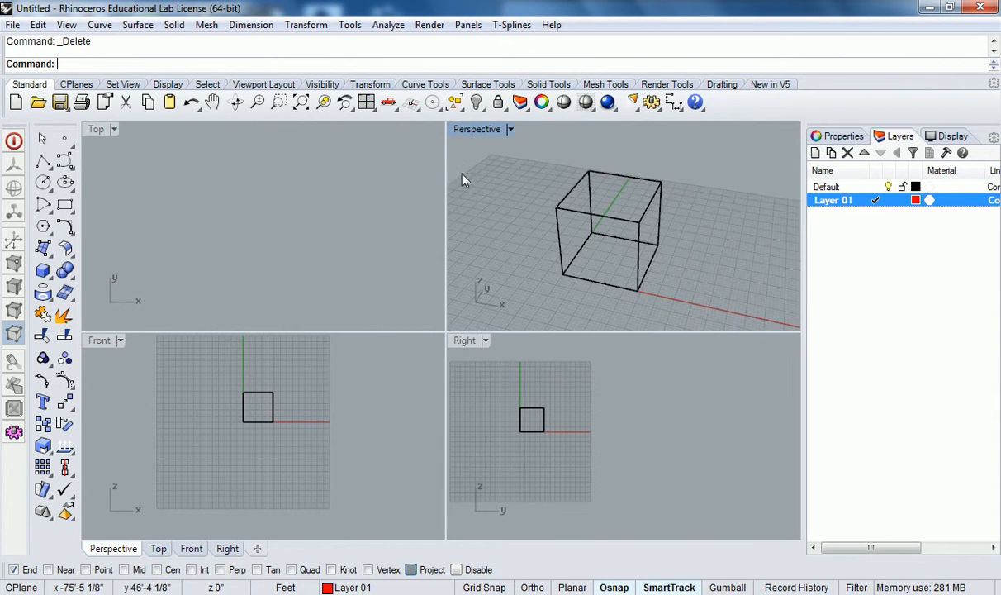
{"action": "left_click", "coordinate": [336, 210]}
{"action": "left_click", "coordinate": [519, 178]}
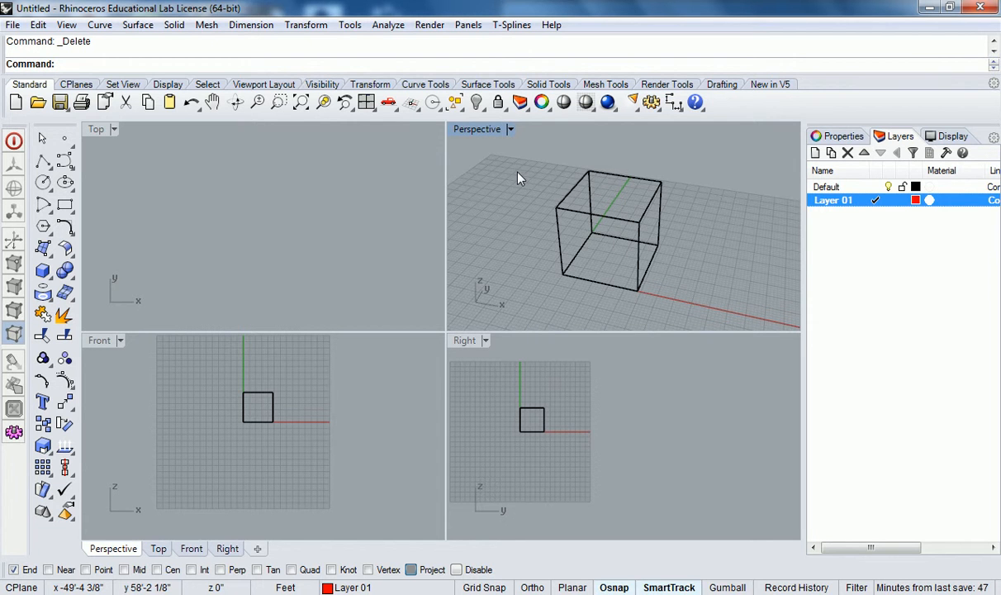
{"action": "left_click", "coordinate": [384, 208]}
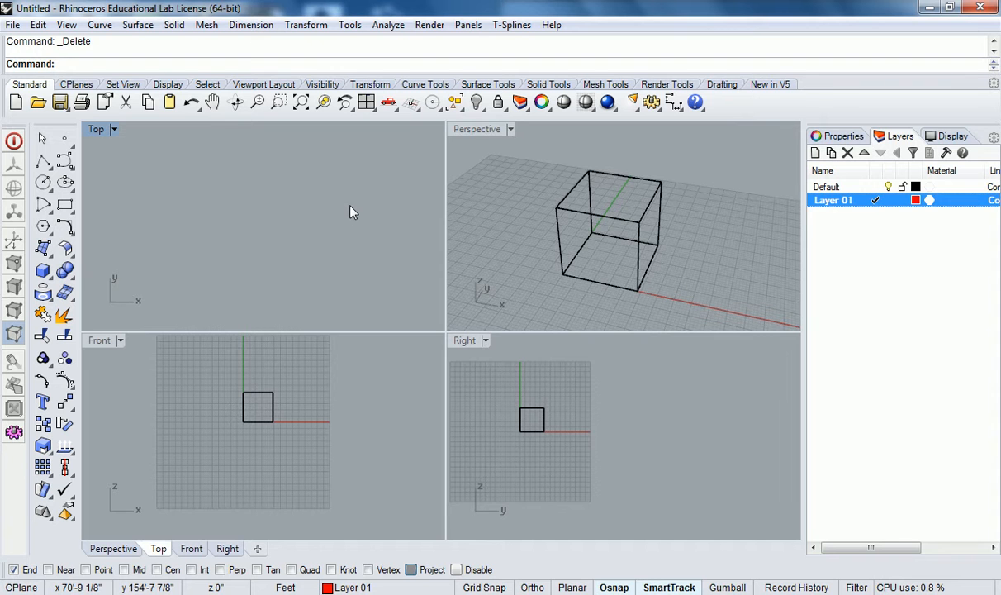
{"action": "scroll", "coordinate": [685, 182], "scroll_direction": "down", "scroll_amount": 6}
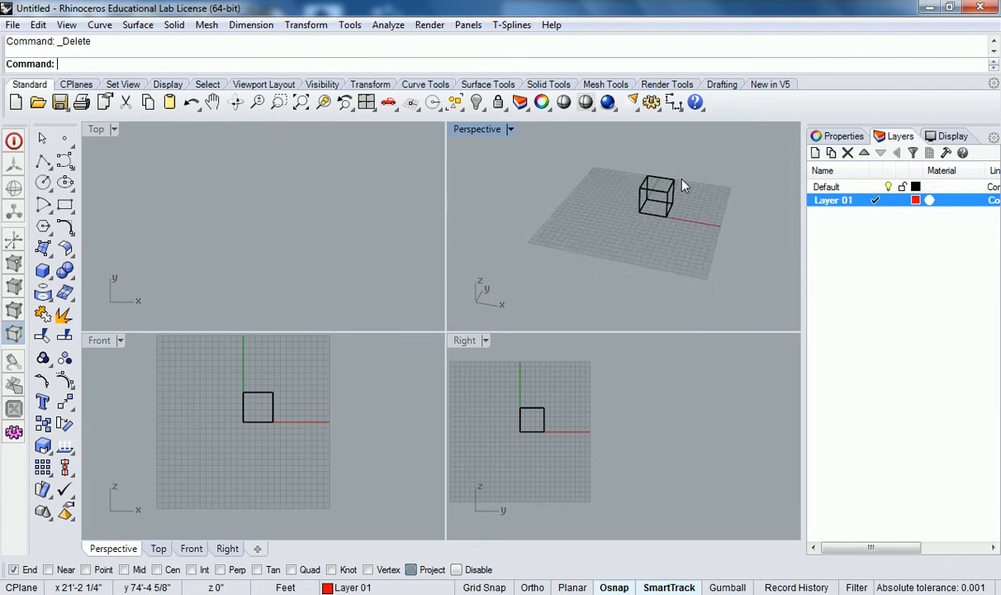
{"action": "right_click_drag", "start_coordinate": [701, 174], "coordinate": [638, 228], "text": "shift"}
{"action": "left_click_drag", "start_coordinate": [644, 213], "coordinate": [583, 270]}
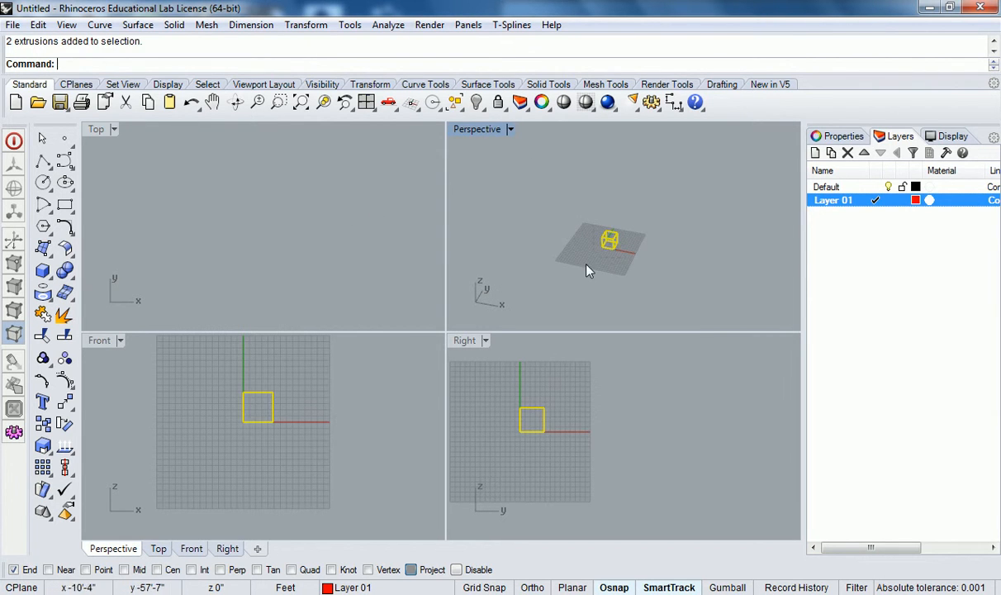
{"action": "left_click", "coordinate": [221, 181]}
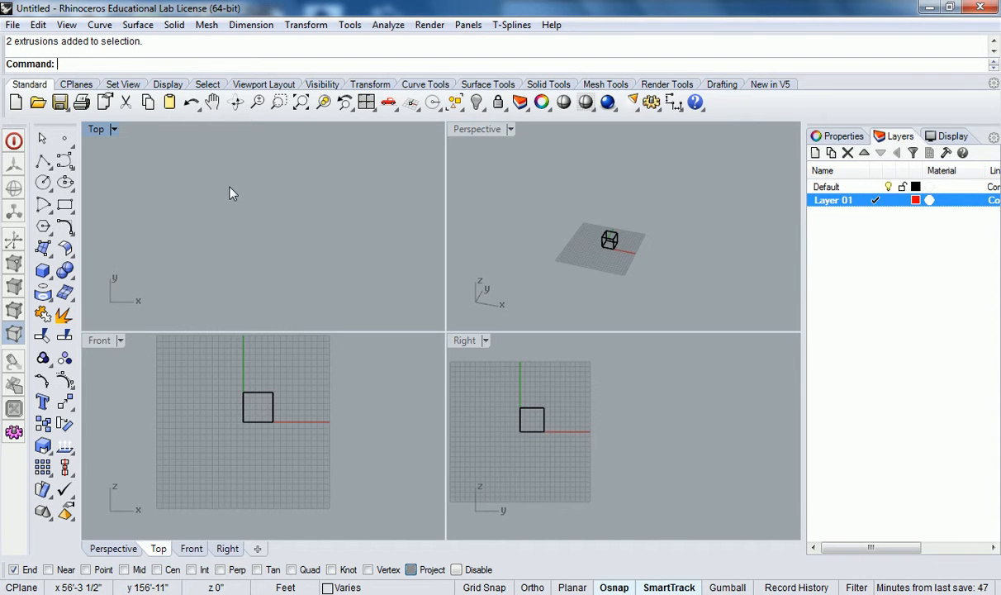
{"action": "left_click", "coordinate": [505, 208]}
{"action": "left_click", "coordinate": [334, 236]}
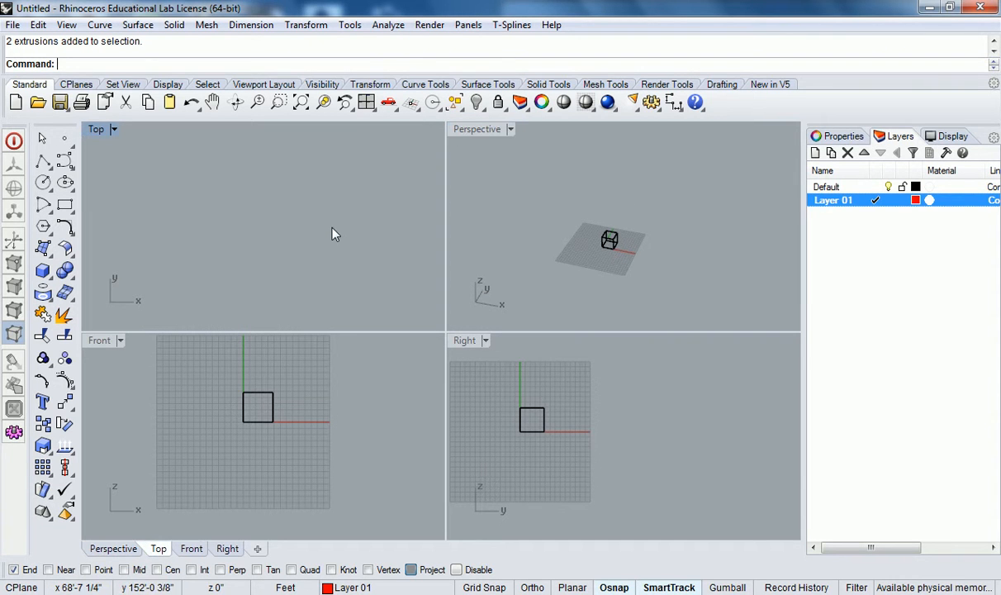
{"action": "left_click", "coordinate": [621, 237]}
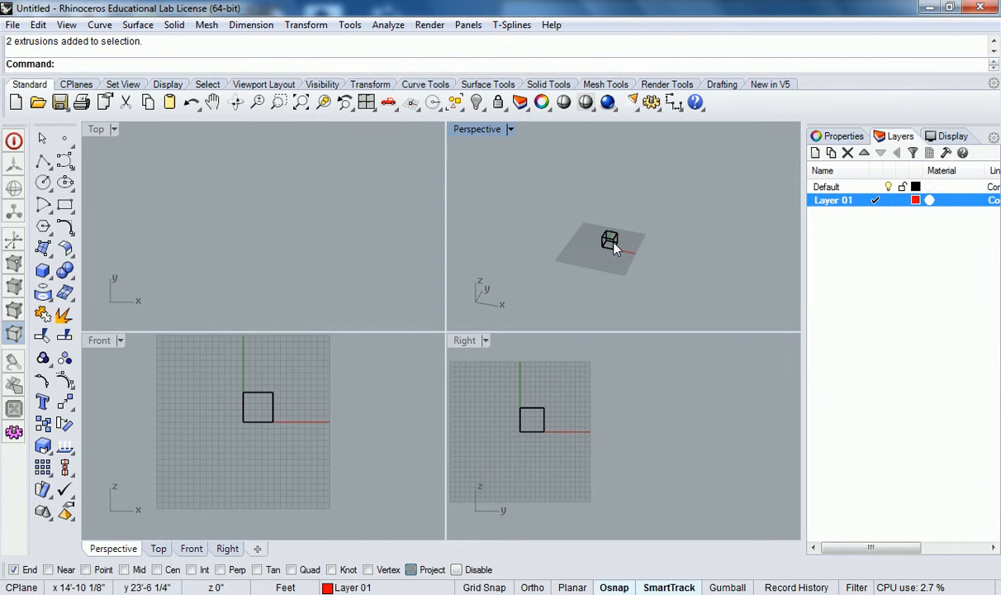
Step: Select the black extrusion of the cube, zoom the Top viewport to the selection, and clear the selection
{"action": "left_click", "coordinate": [612, 247]}
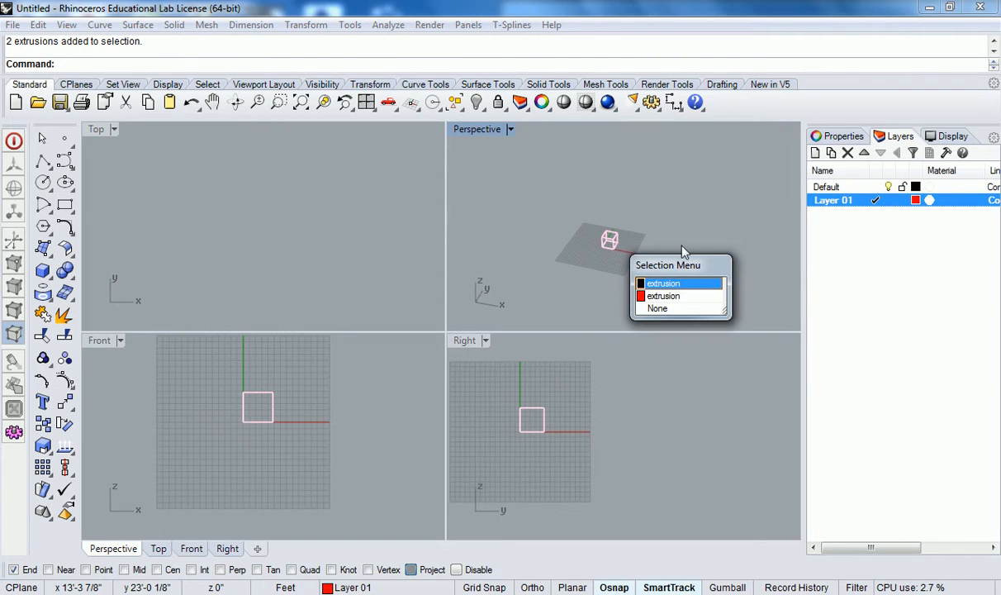
{"action": "left_click", "coordinate": [695, 285]}
{"action": "type", "text": "ZS"}
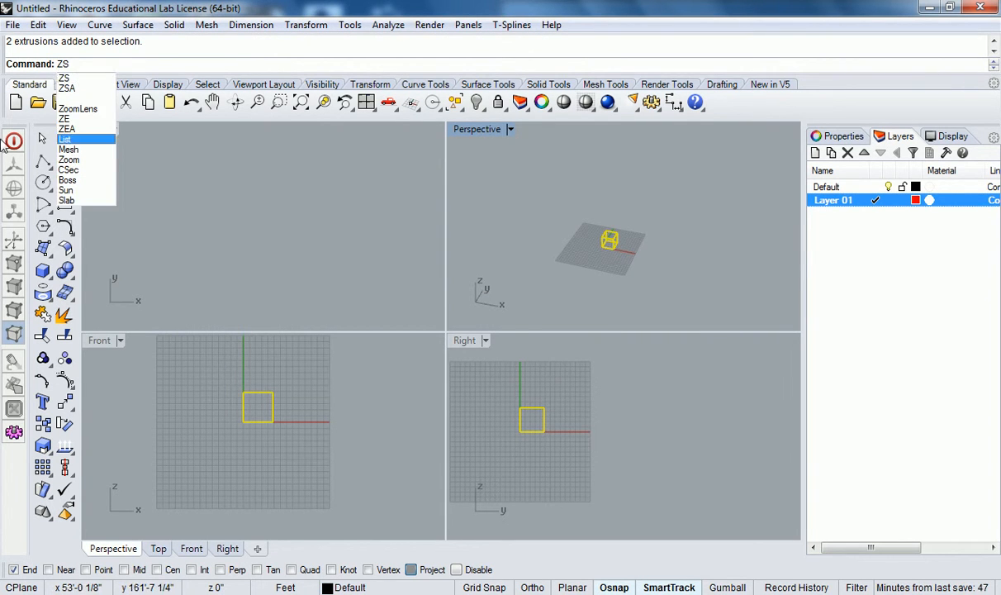
{"action": "left_click", "coordinate": [231, 185]}
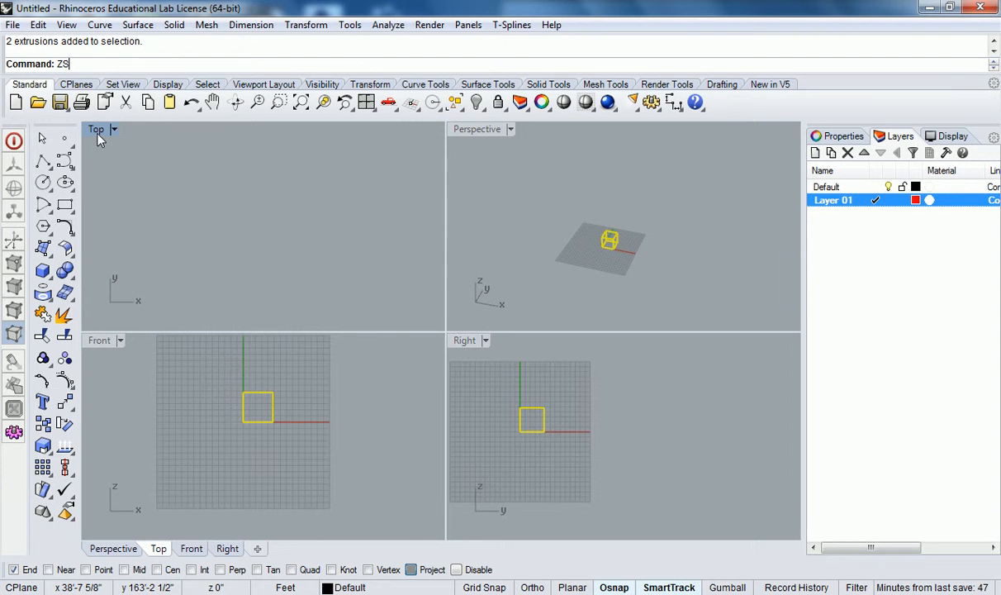
{"action": "type", "text": "zs"}
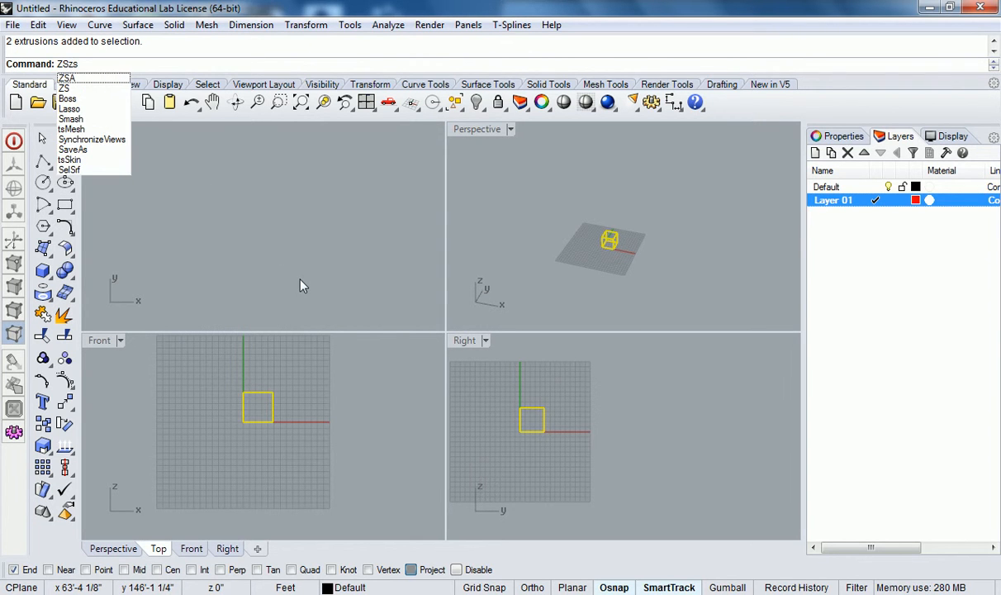
{"action": "key", "text": "BackSpace"}
{"action": "key", "text": "BackSpace"}
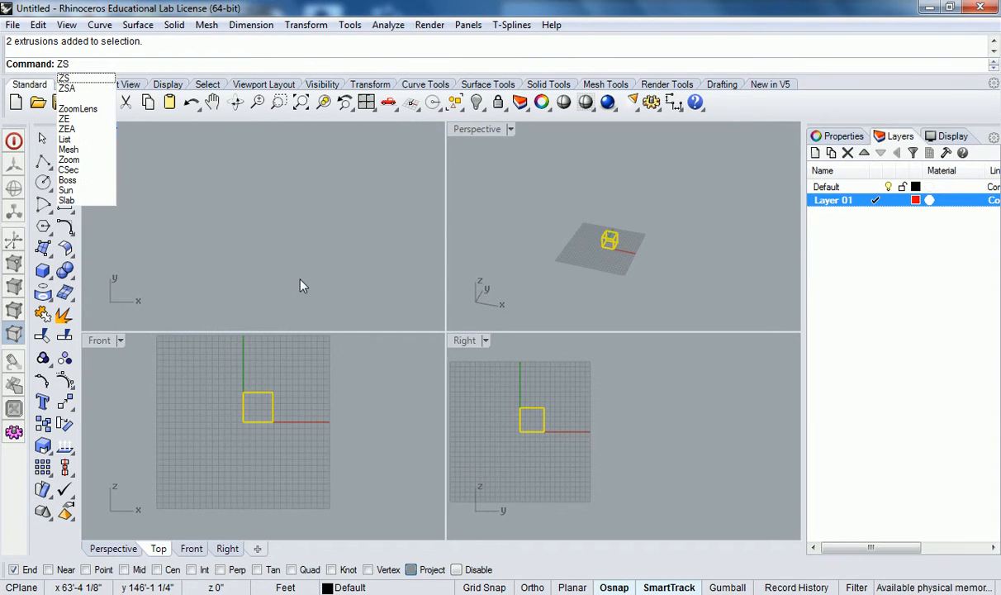
{"action": "key", "text": "Return"}
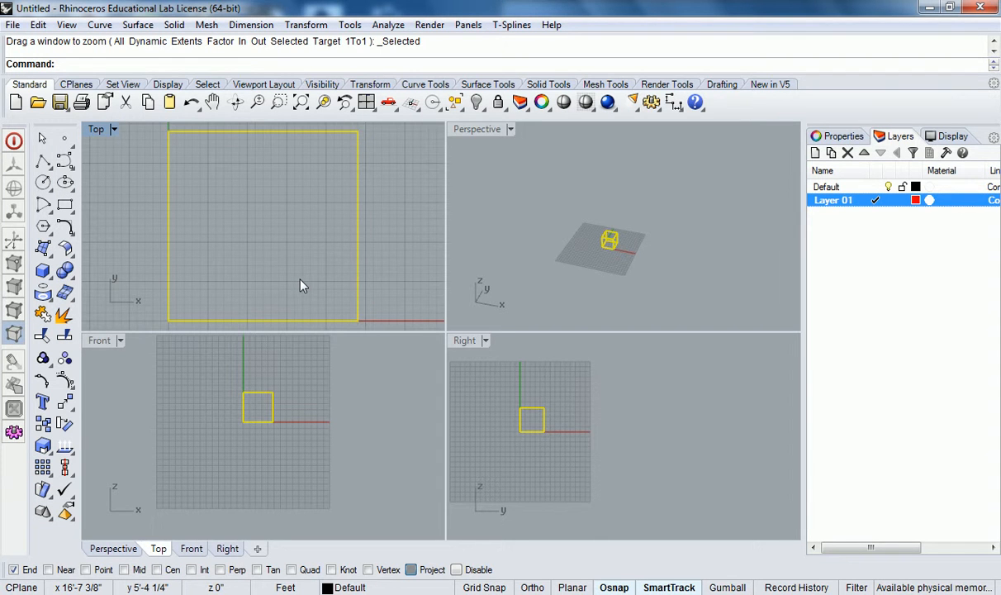
{"action": "scroll", "coordinate": [300, 285], "scroll_direction": "down", "scroll_amount": 4}
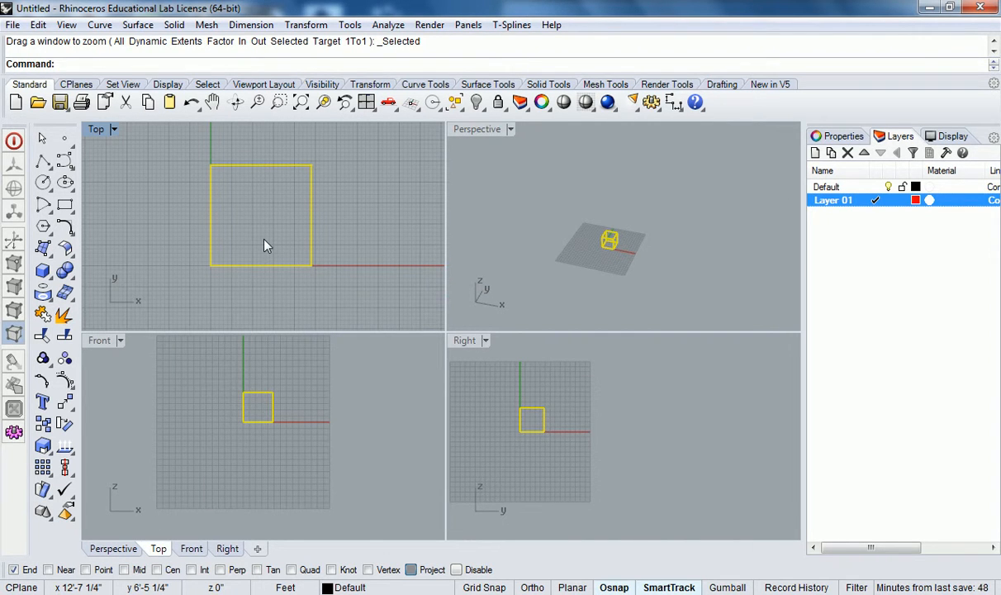
{"action": "key", "text": "Escape"}
Step: Switch to Adobe Acrobat Pro and examine the dimensioned BACK elevation in Arc10 subtraction cube graphic.pdf
{"action": "right_click_drag", "start_coordinate": [574, 197], "coordinate": [633, 224]}
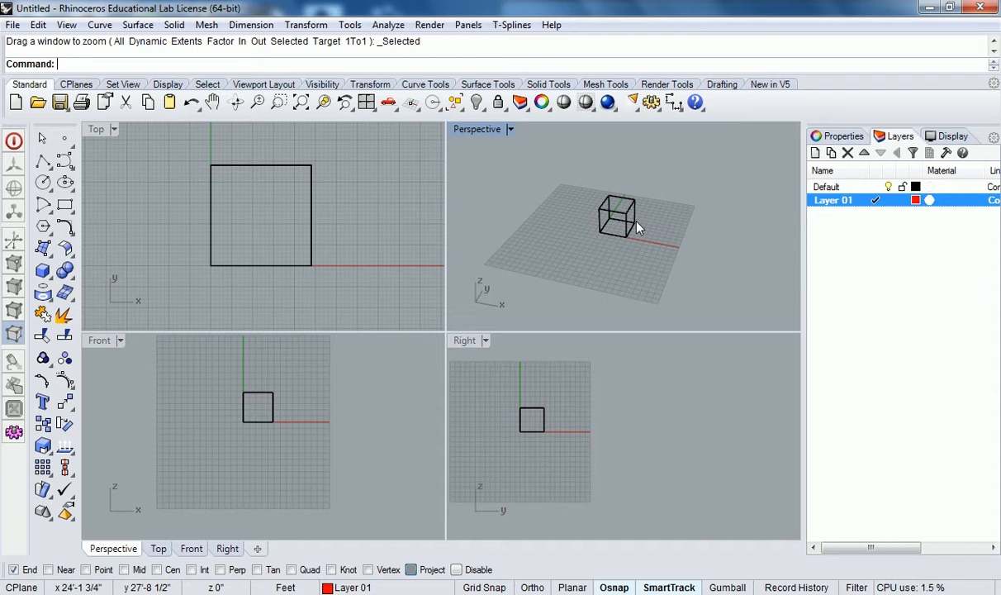
{"action": "scroll", "coordinate": [637, 227], "scroll_direction": "up", "scroll_amount": 5}
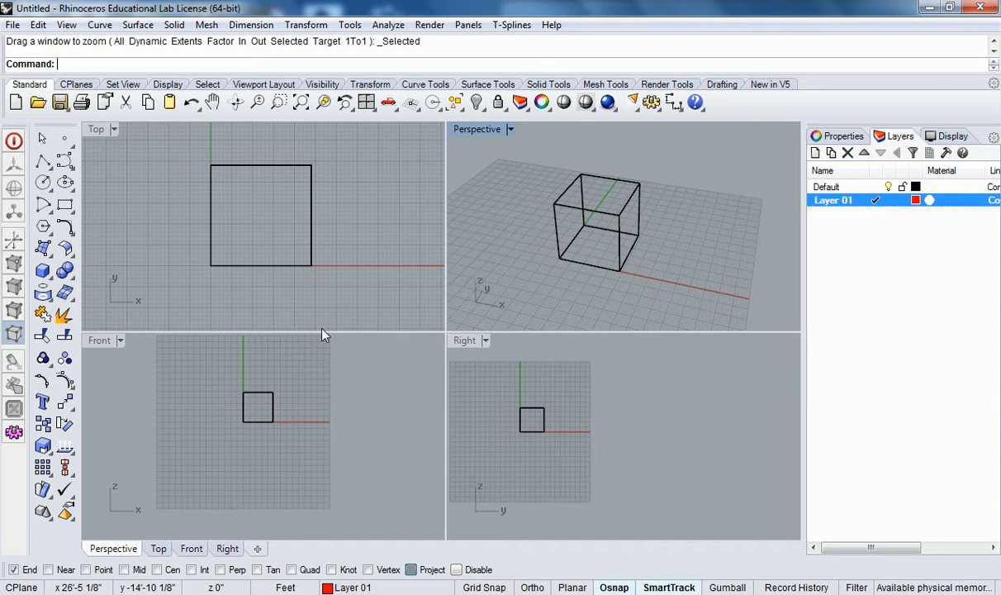
{"action": "key", "text": "alt+Tab"}
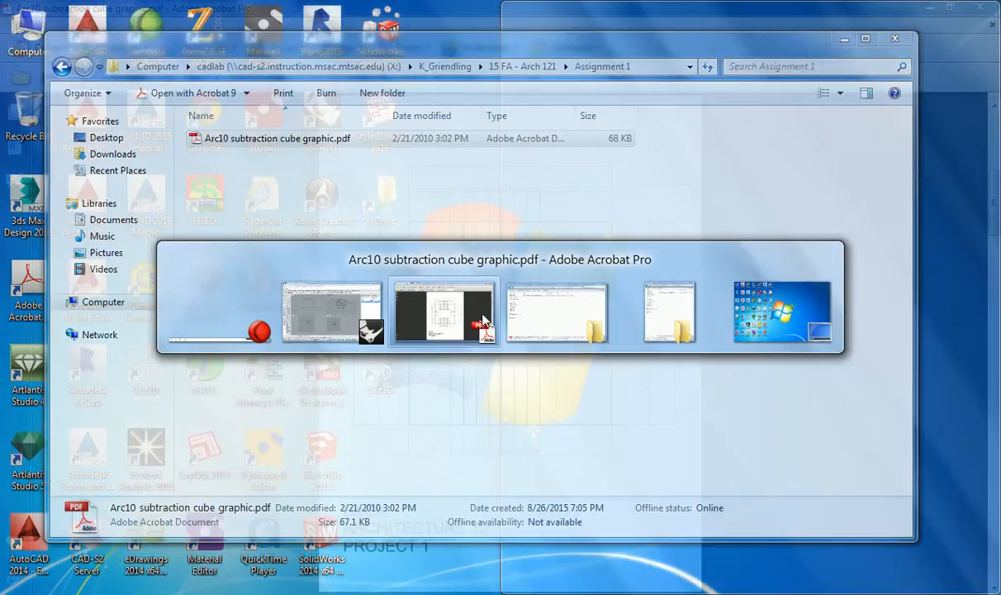
{"action": "mouse_move", "coordinate": [357, 309]}
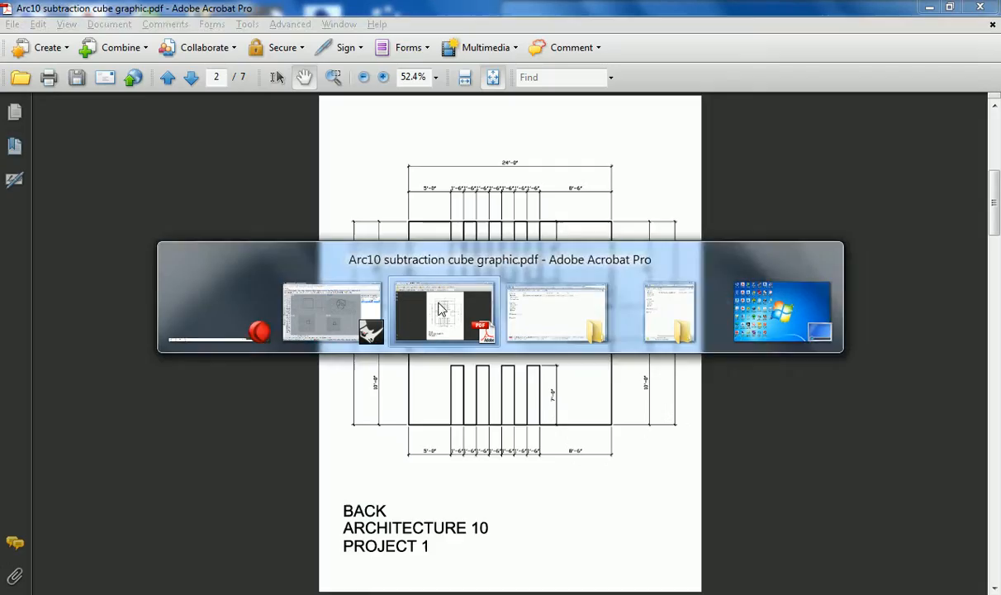
{"action": "left_click", "coordinate": [440, 308]}
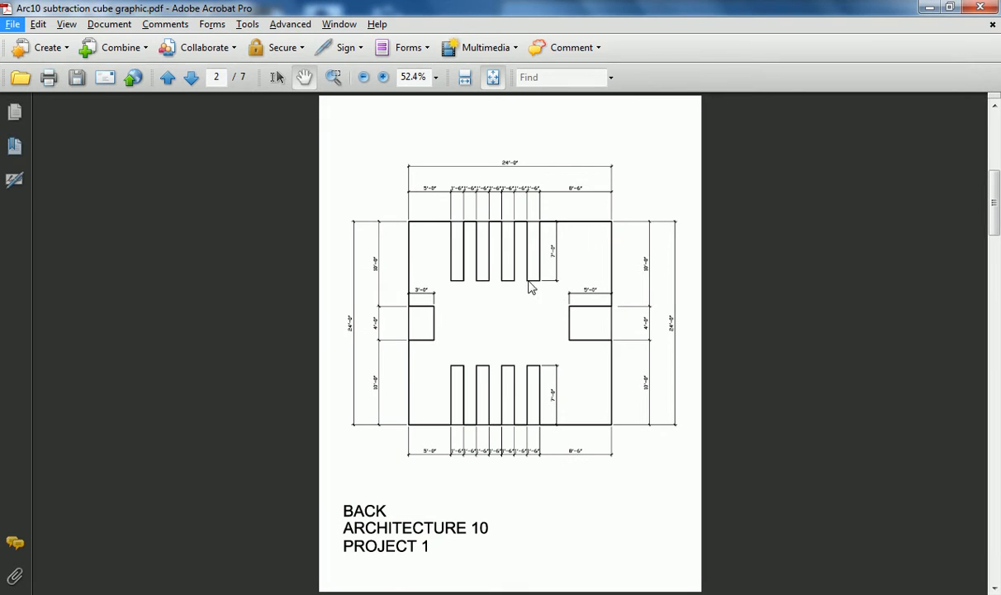
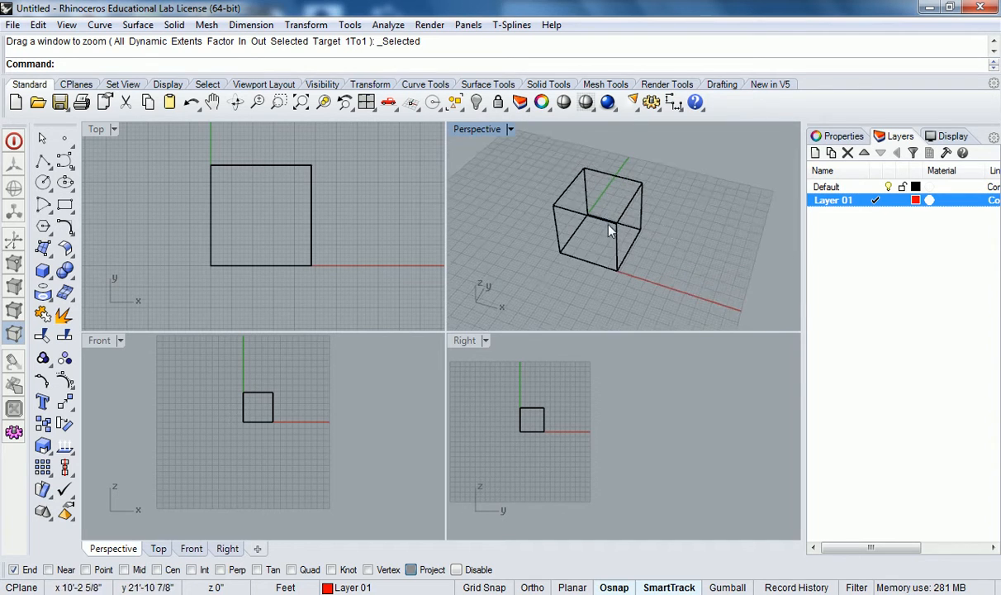
Step: Maximize the Perspective viewport to examine the cube, and restore the four-viewport layout
{"action": "double_click", "coordinate": [486, 130]}
{"action": "right_click_drag", "start_coordinate": [559, 193], "coordinate": [559, 267]}
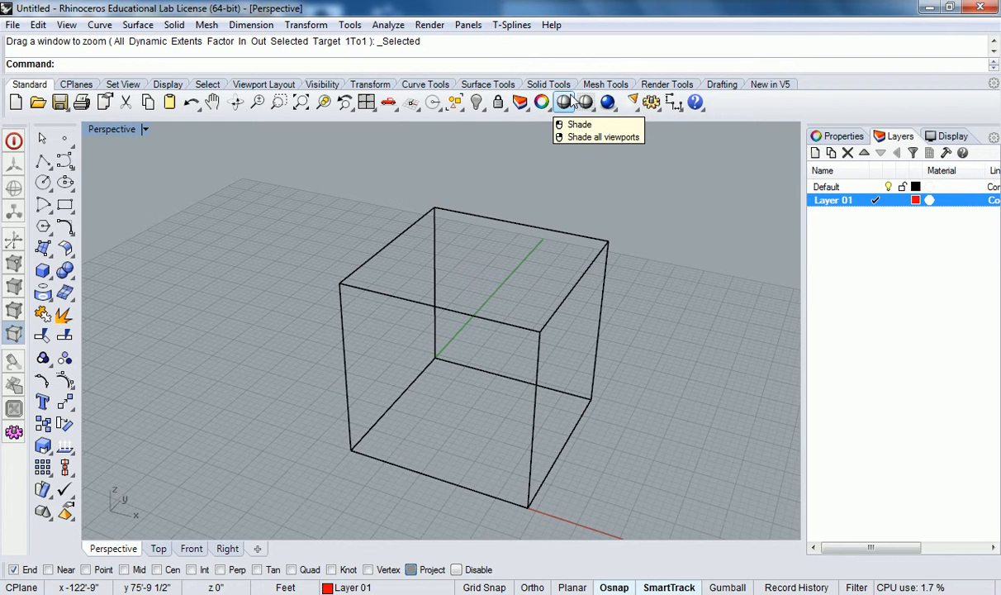
{"action": "double_click", "coordinate": [114, 130]}
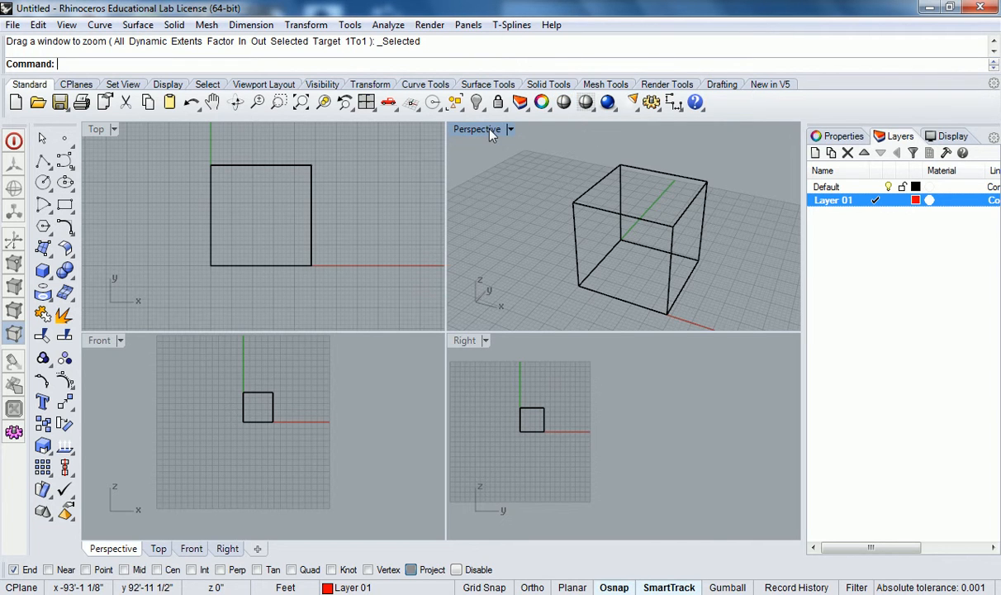
Step: Shade the cube in all four viewports using the Shaded display mode
{"action": "left_click", "coordinate": [563, 102]}
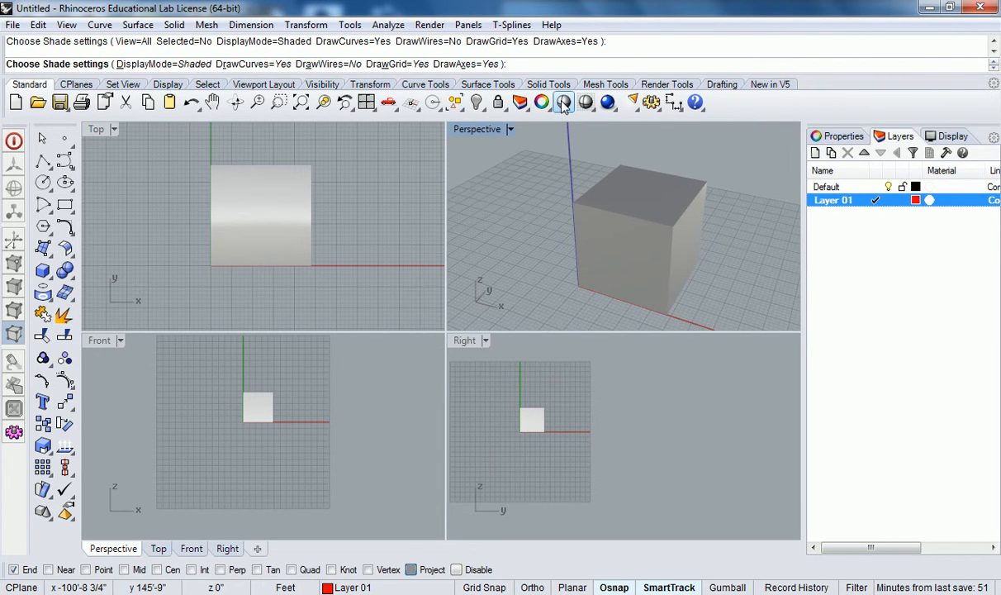
{"action": "left_click", "coordinate": [88, 215]}
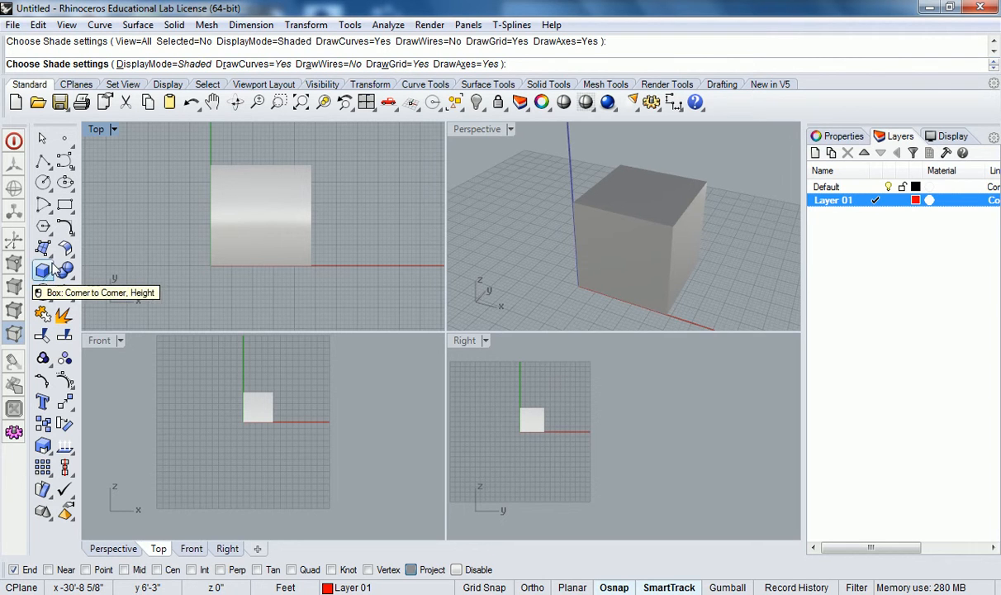
{"action": "left_click", "coordinate": [490, 167]}
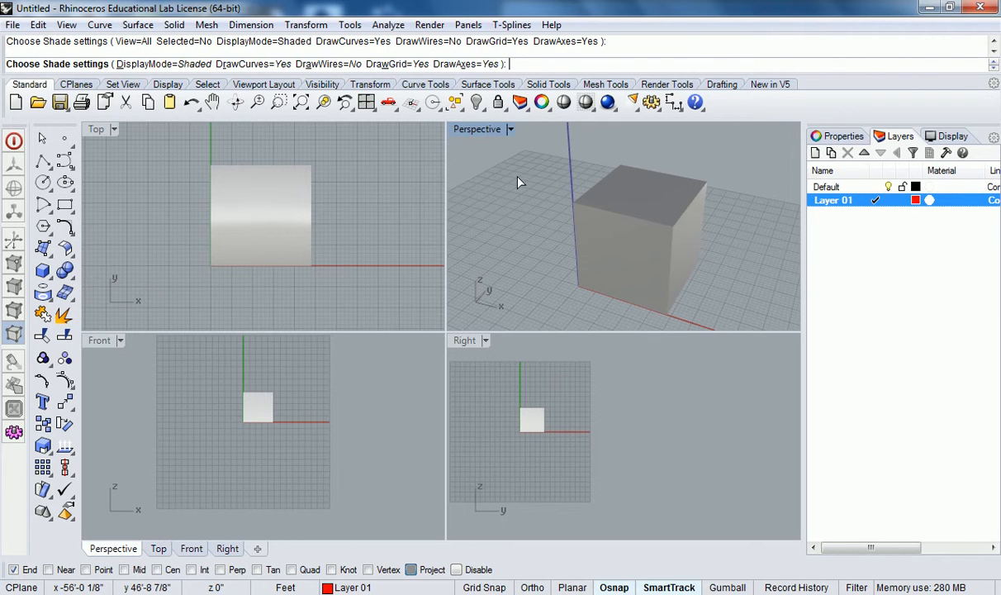
Step: Set the Perspective viewport to Wireframe display, leave the Shade preview, and examine the cube
{"action": "left_click", "coordinate": [591, 109]}
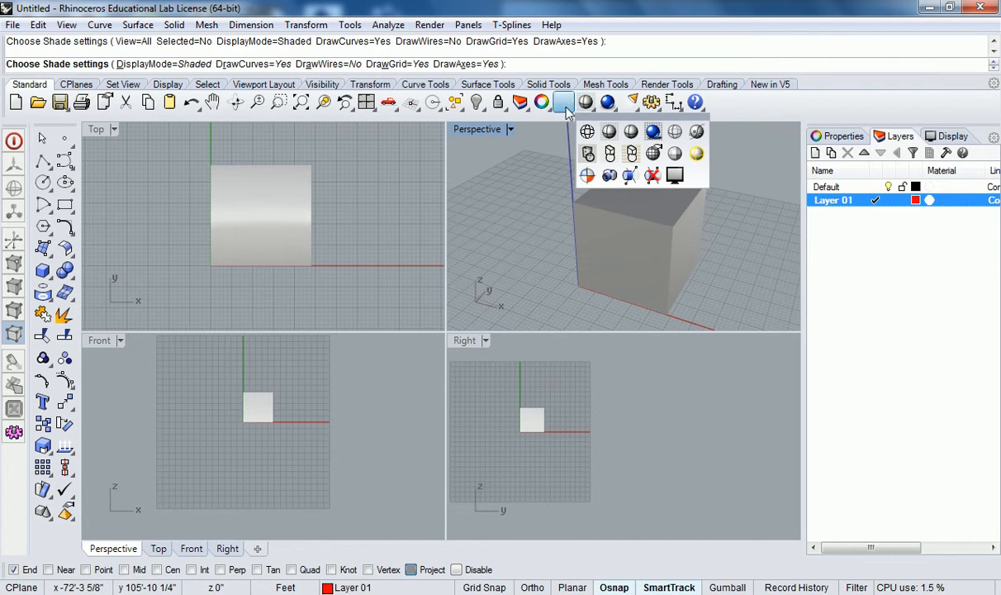
{"action": "left_click", "coordinate": [585, 107]}
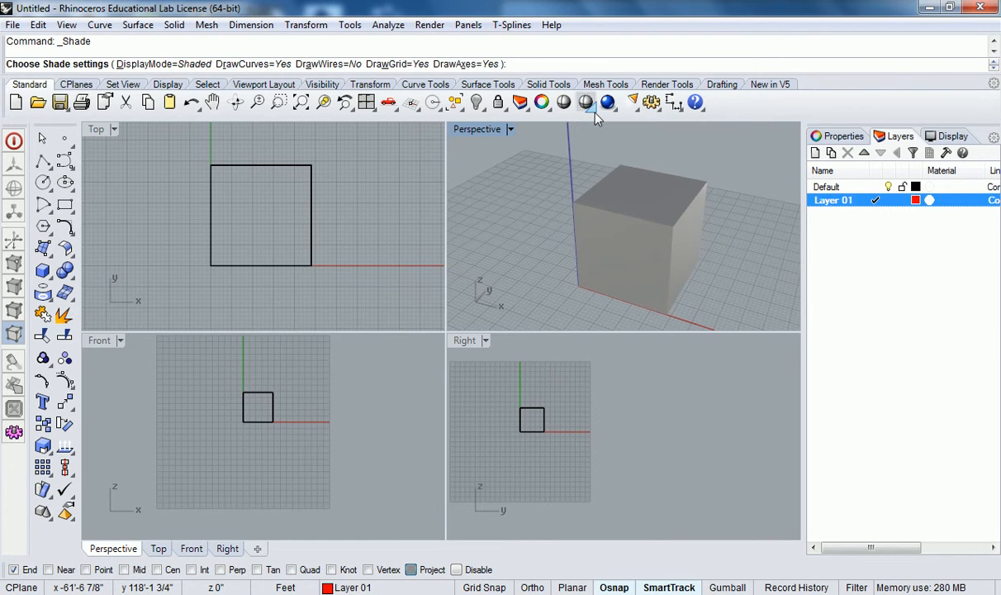
{"action": "left_click", "coordinate": [595, 115]}
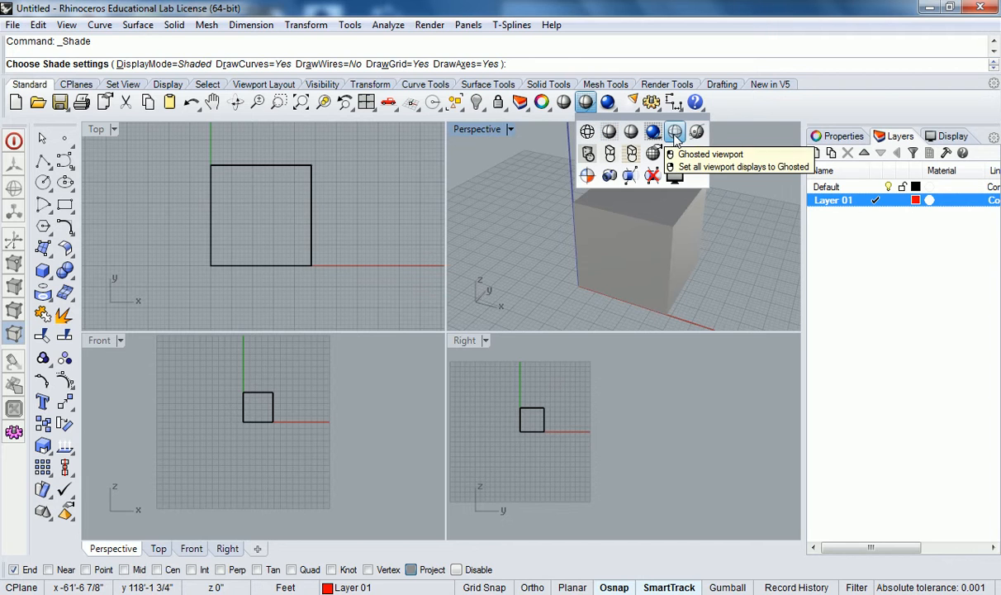
{"action": "left_click", "coordinate": [591, 137]}
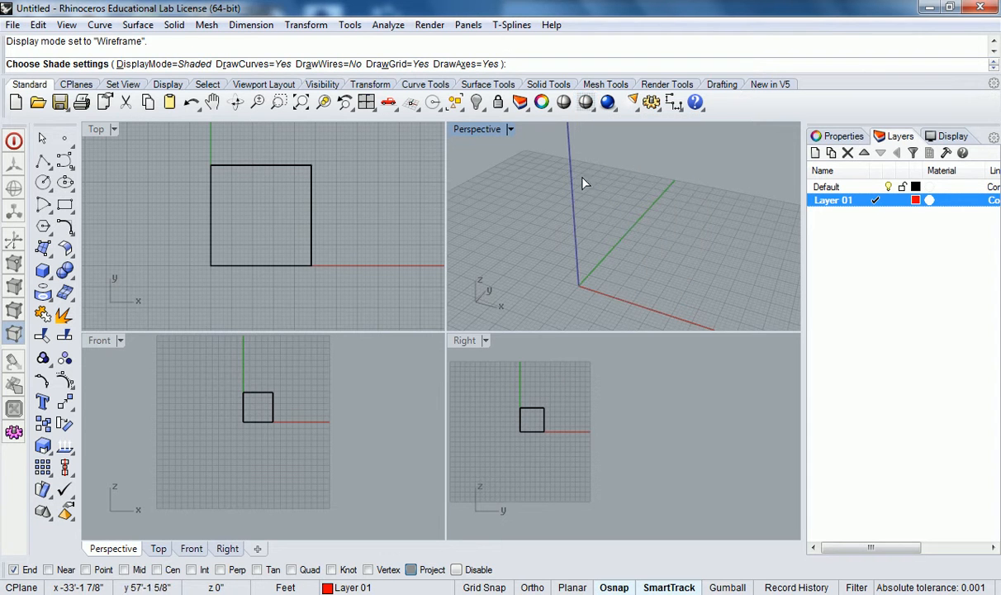
{"action": "left_click", "coordinate": [616, 176]}
{"action": "key", "text": "Escape"}
{"action": "right_click_drag", "start_coordinate": [692, 154], "coordinate": [706, 171]}
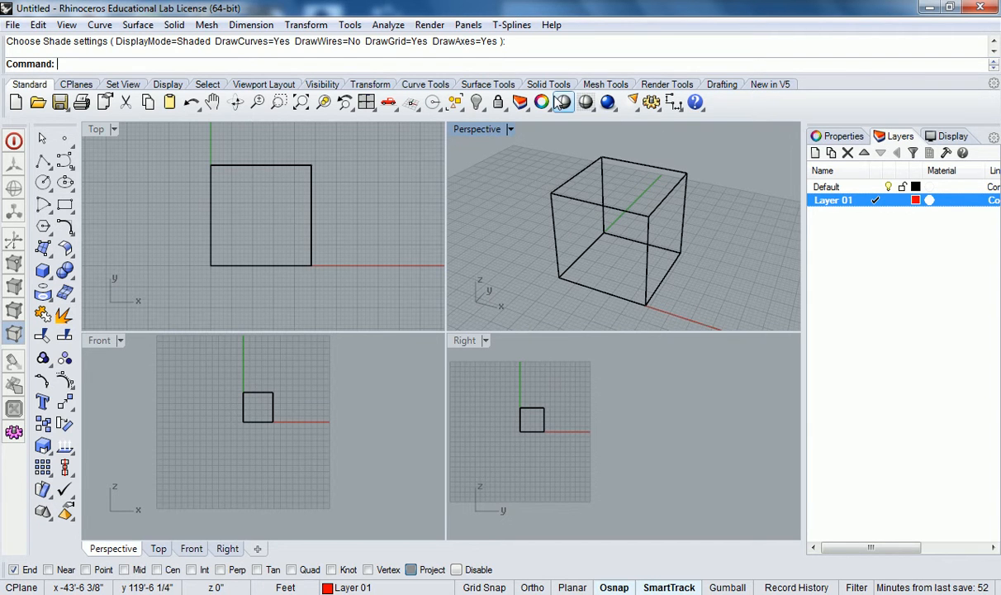
Step: Set the Perspective viewport to Shaded display and compare it with a Shade preview of the cube
{"action": "left_click", "coordinate": [585, 102]}
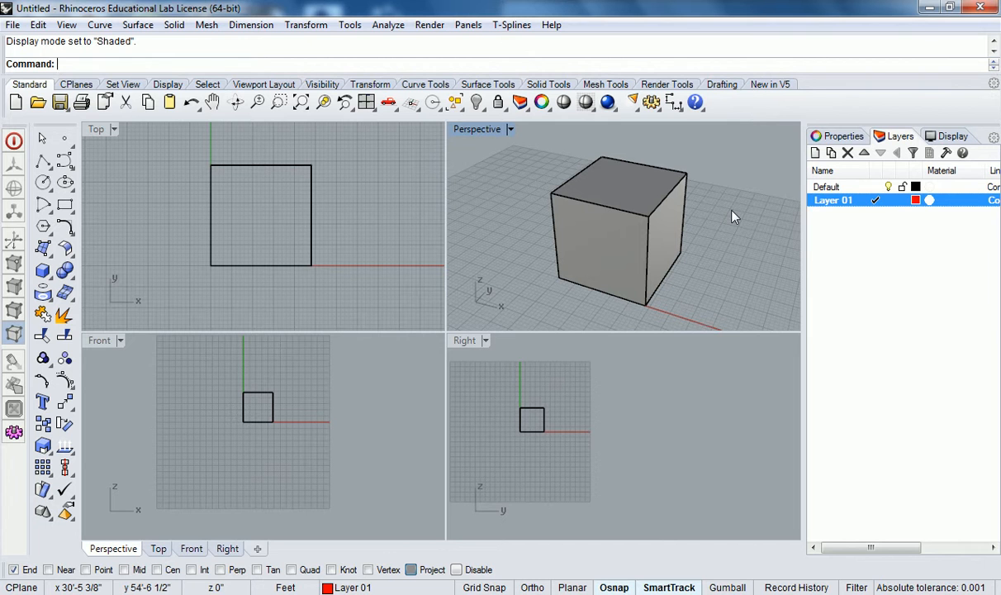
{"action": "left_click", "coordinate": [540, 101]}
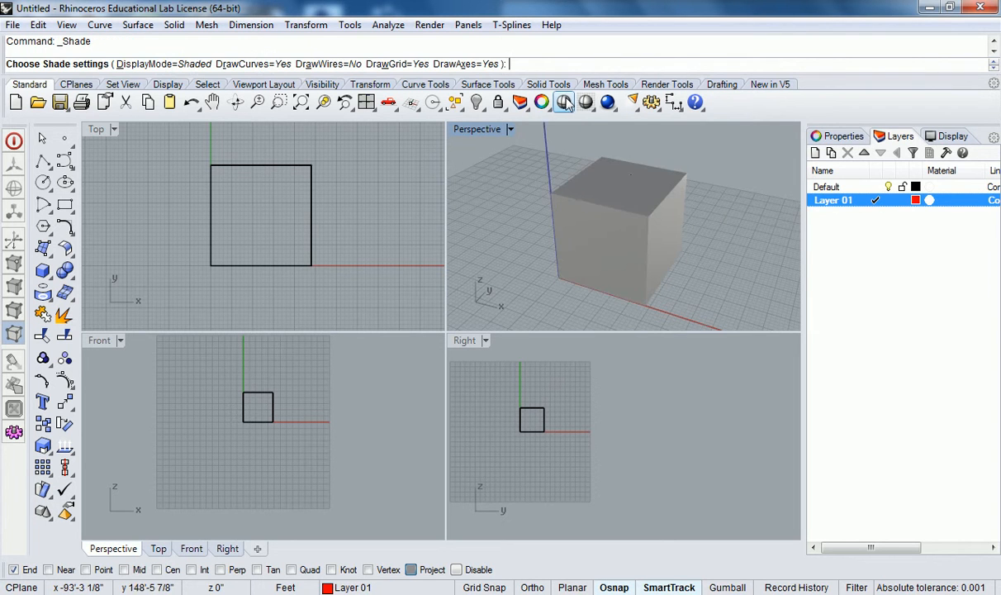
{"action": "mouse_move", "coordinate": [641, 177]}
{"action": "right_mouse_down"}
{"action": "mouse_move", "coordinate": [645, 187]}
{"action": "mouse_move", "coordinate": [657, 174]}
{"action": "mouse_move", "coordinate": [633, 177]}
{"action": "mouse_move", "coordinate": [650, 172]}
{"action": "right_mouse_up"}
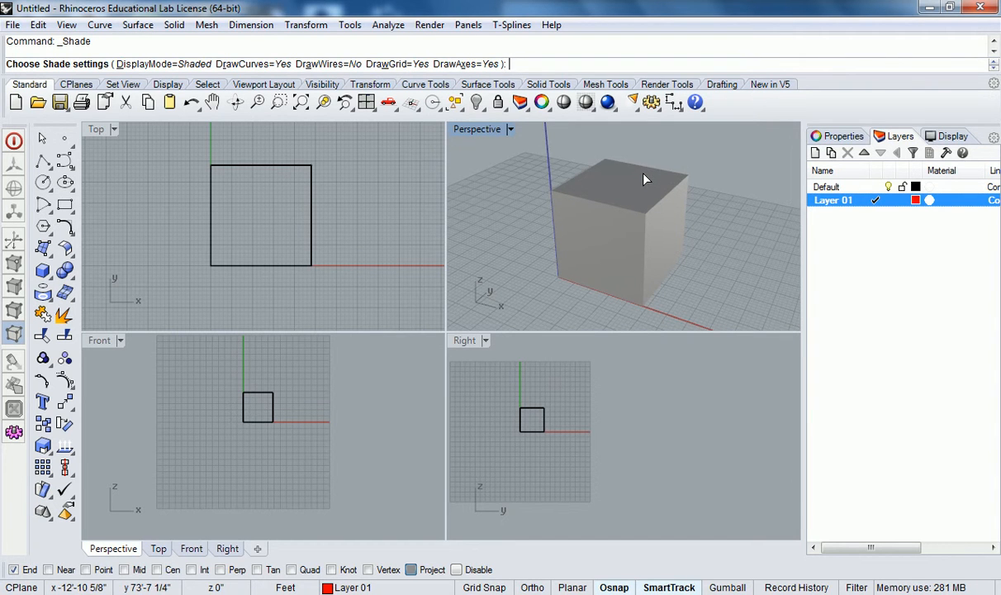
{"action": "left_click", "coordinate": [585, 101]}
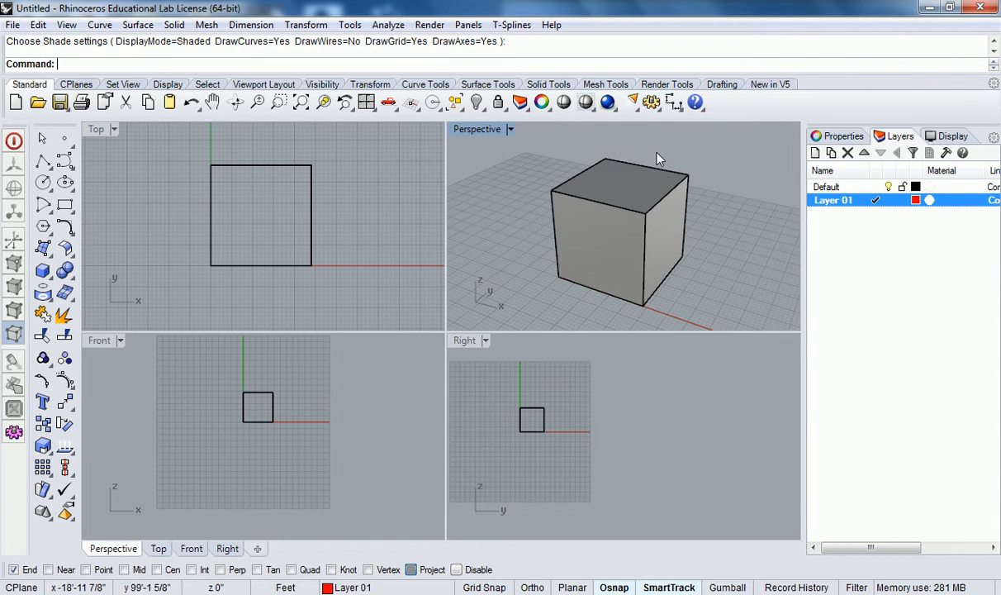
{"action": "left_click", "coordinate": [591, 108]}
{"action": "left_click", "coordinate": [609, 133]}
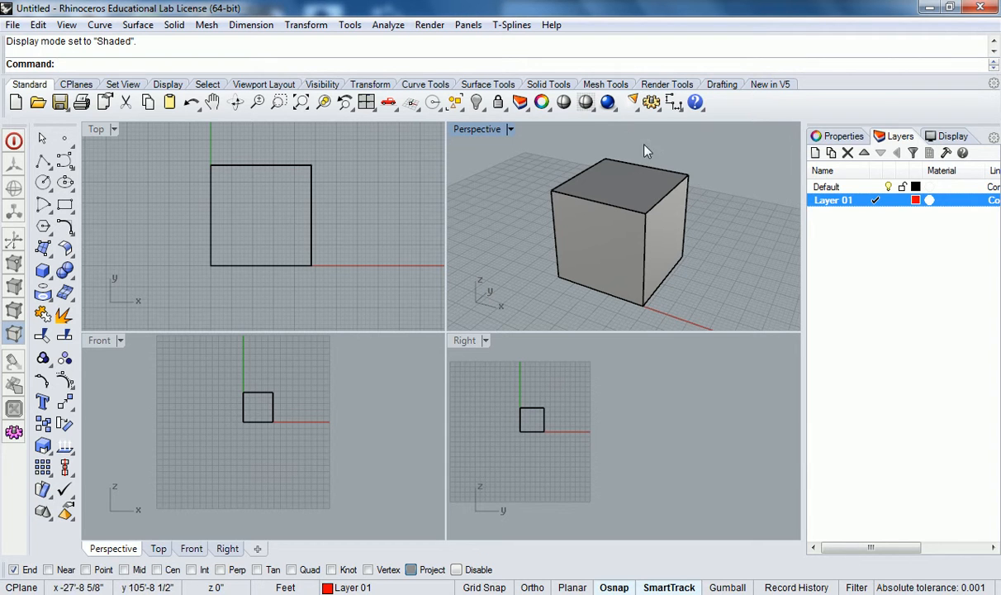
Step: Apply the Shaded display mode to all four viewports
{"action": "left_click", "coordinate": [585, 102]}
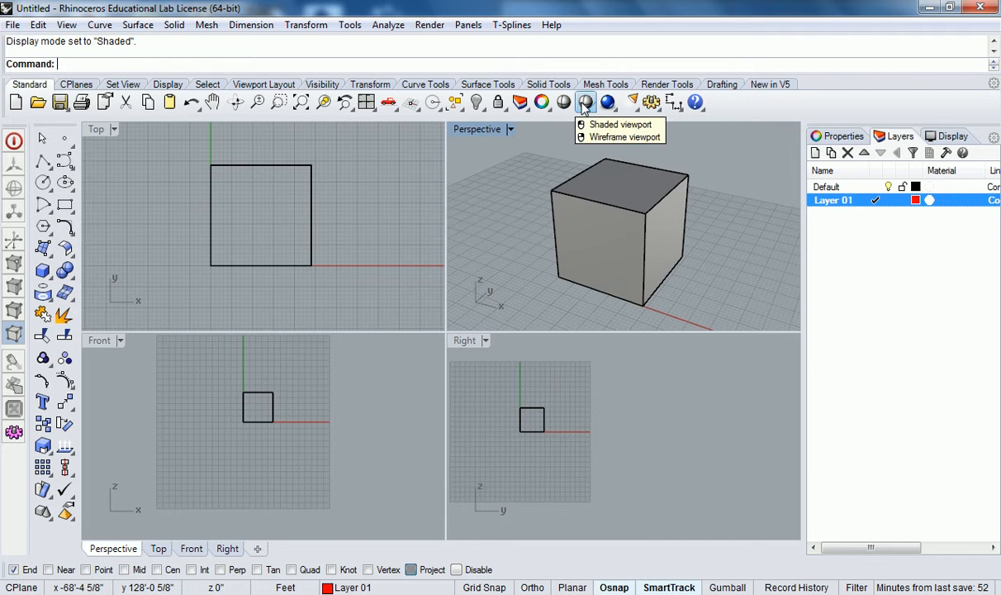
{"action": "left_click", "coordinate": [585, 101]}
{"action": "left_click", "coordinate": [606, 139]}
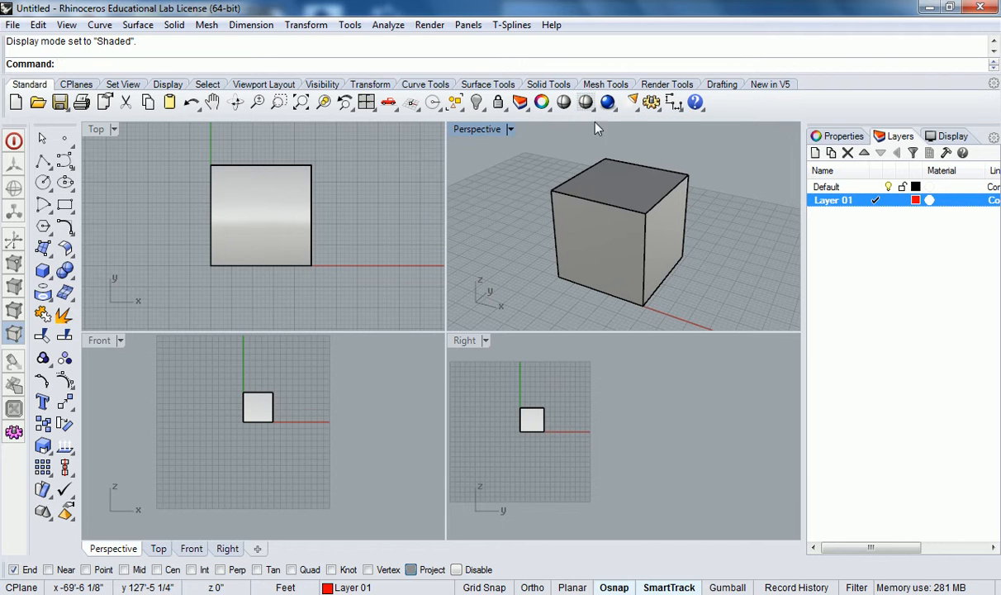
Step: Set the Perspective viewport to Wireframe display, and apply Wireframe to all the other viewports
{"action": "left_click", "coordinate": [586, 102]}
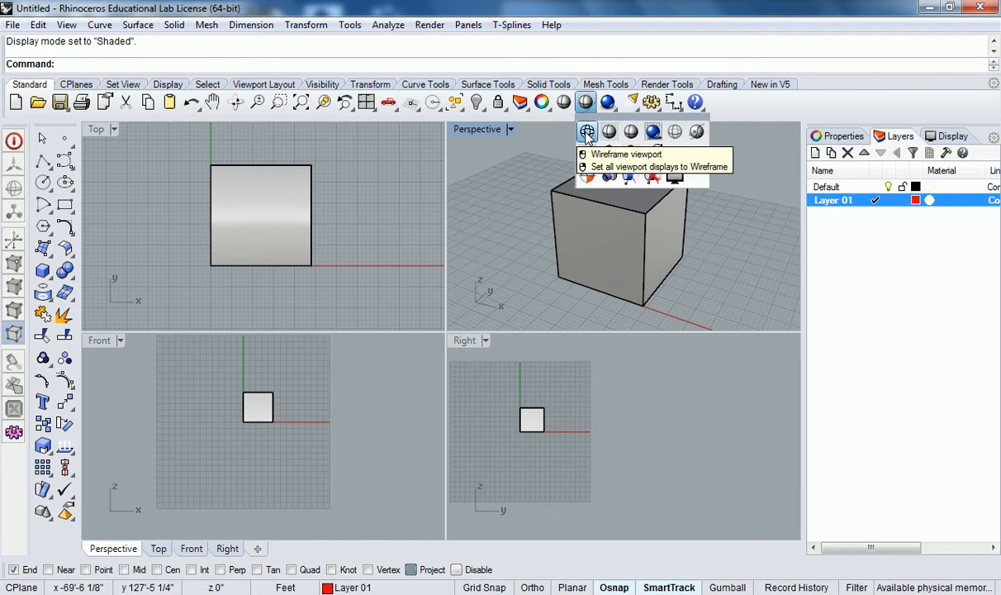
{"action": "left_click", "coordinate": [586, 133]}
{"action": "left_click", "coordinate": [584, 102]}
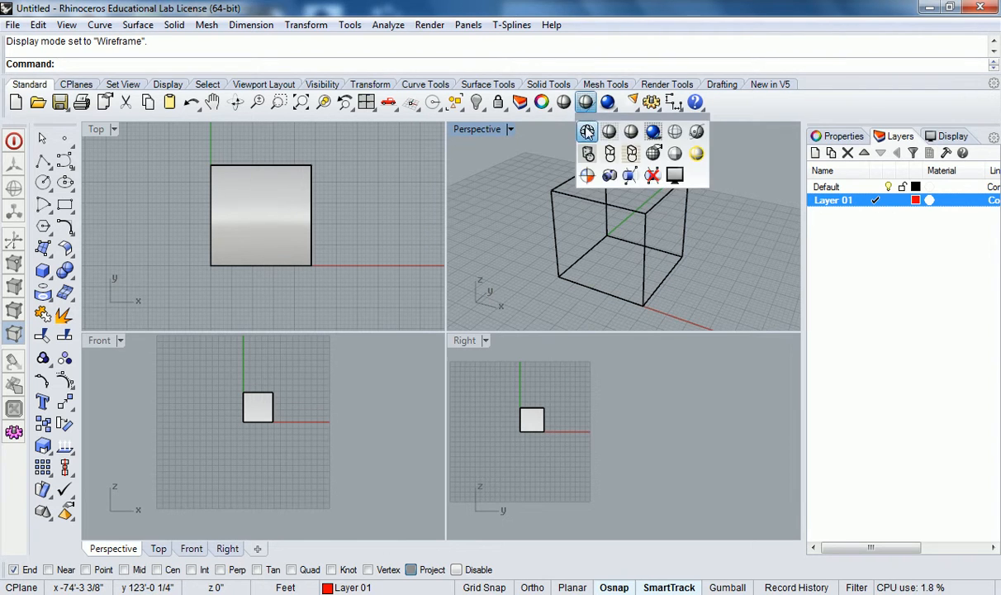
{"action": "right_click", "coordinate": [586, 131]}
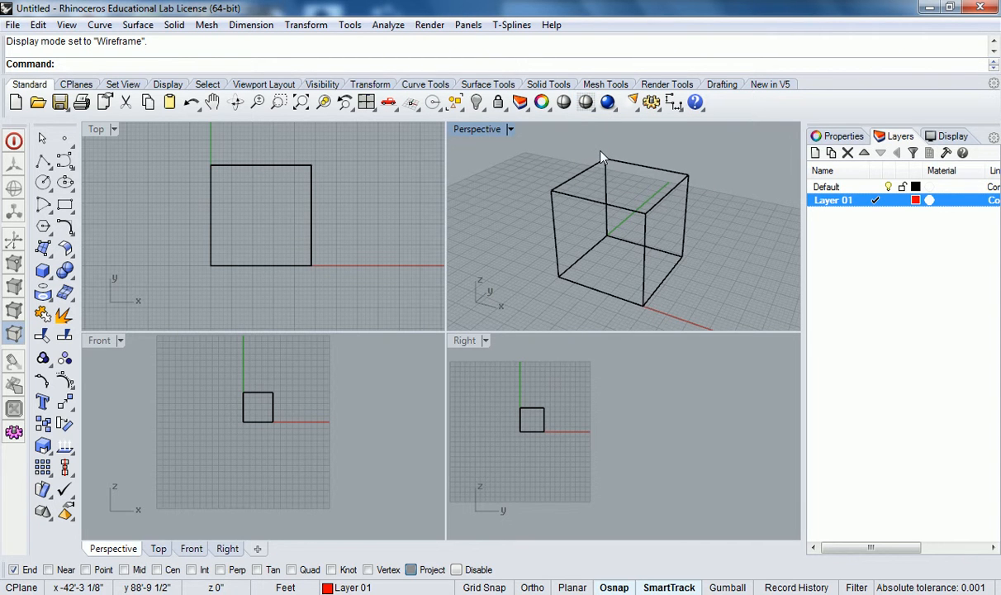
{"action": "left_click", "coordinate": [586, 101]}
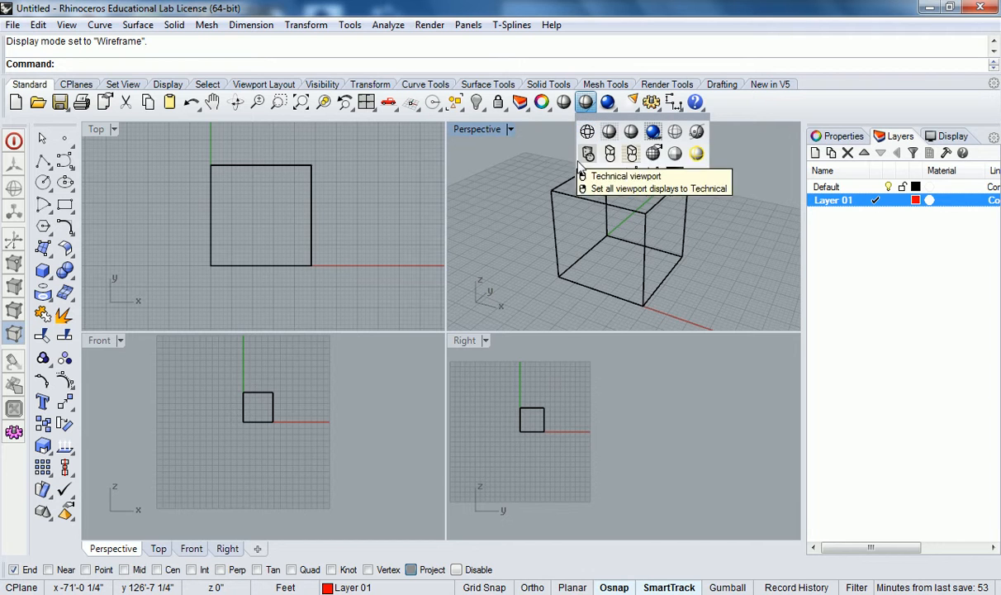